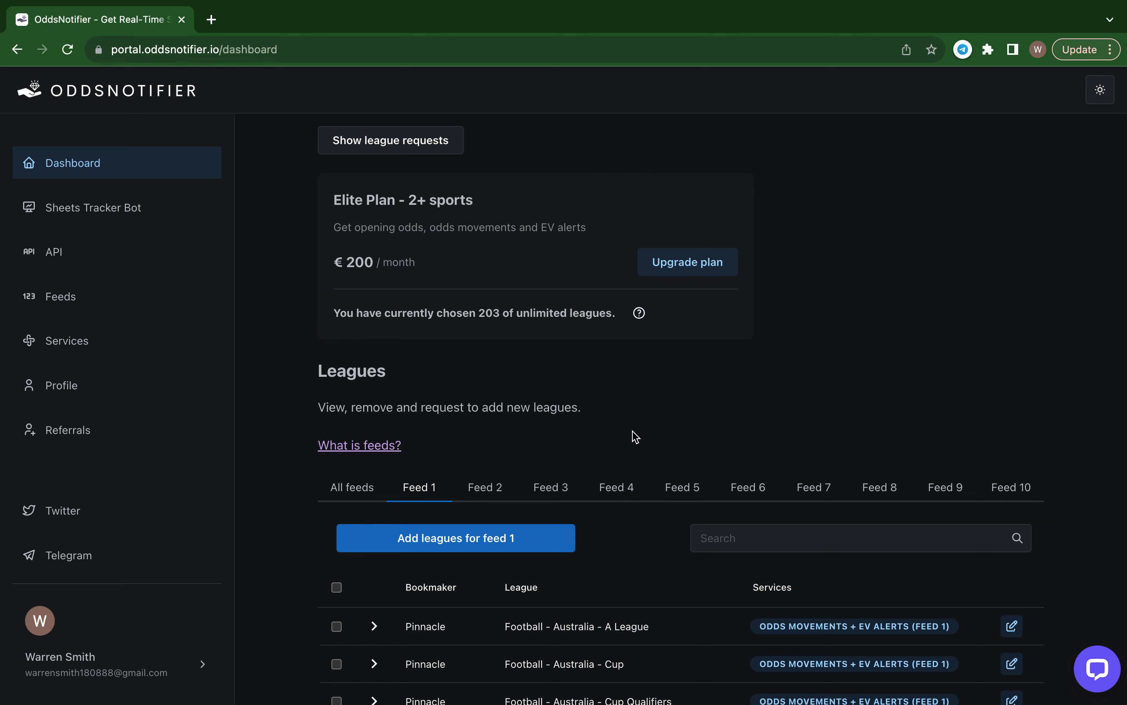
# Look over the plan summary and the Feed 1 league list on the dashboard
pyautogui.scroll(-4, 665, 415)
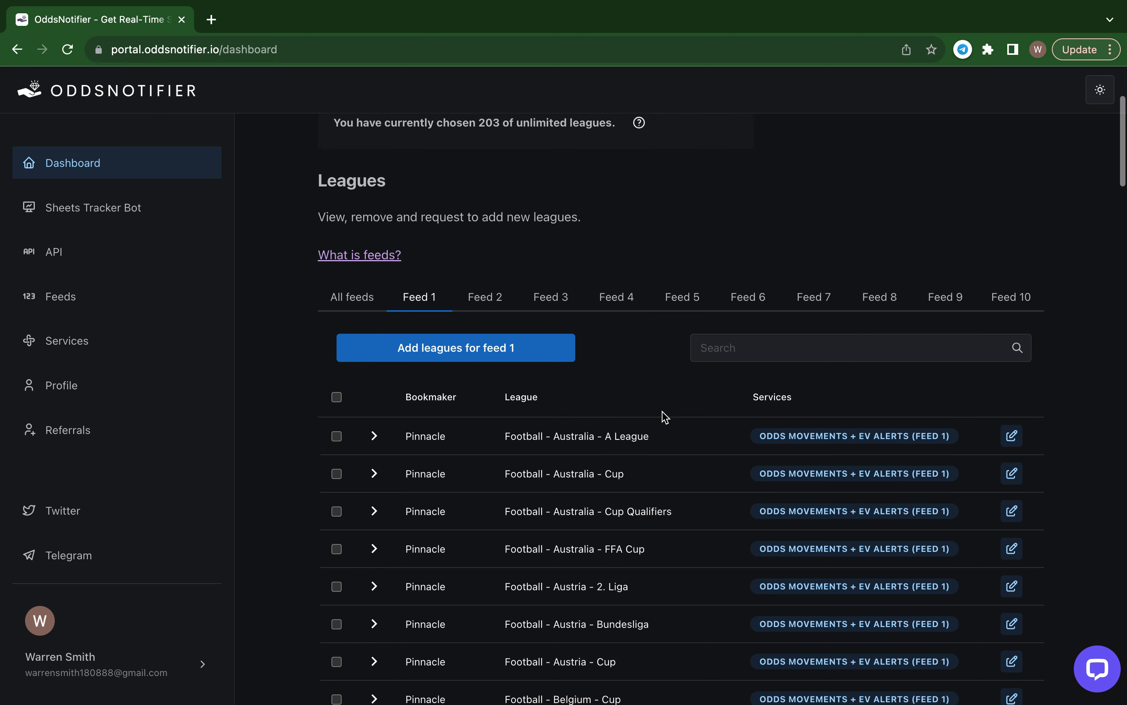
pyautogui.scroll(4, 664, 415)
pyautogui.scroll(-3, 665, 416)
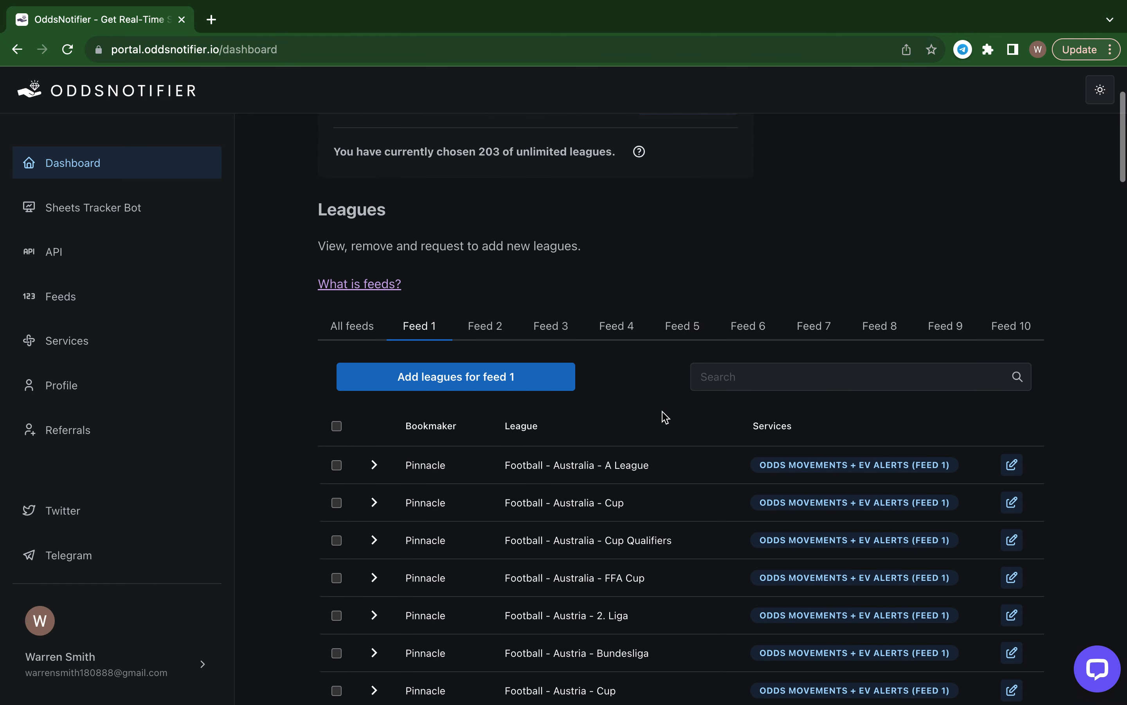
pyautogui.scroll(4, 662, 416)
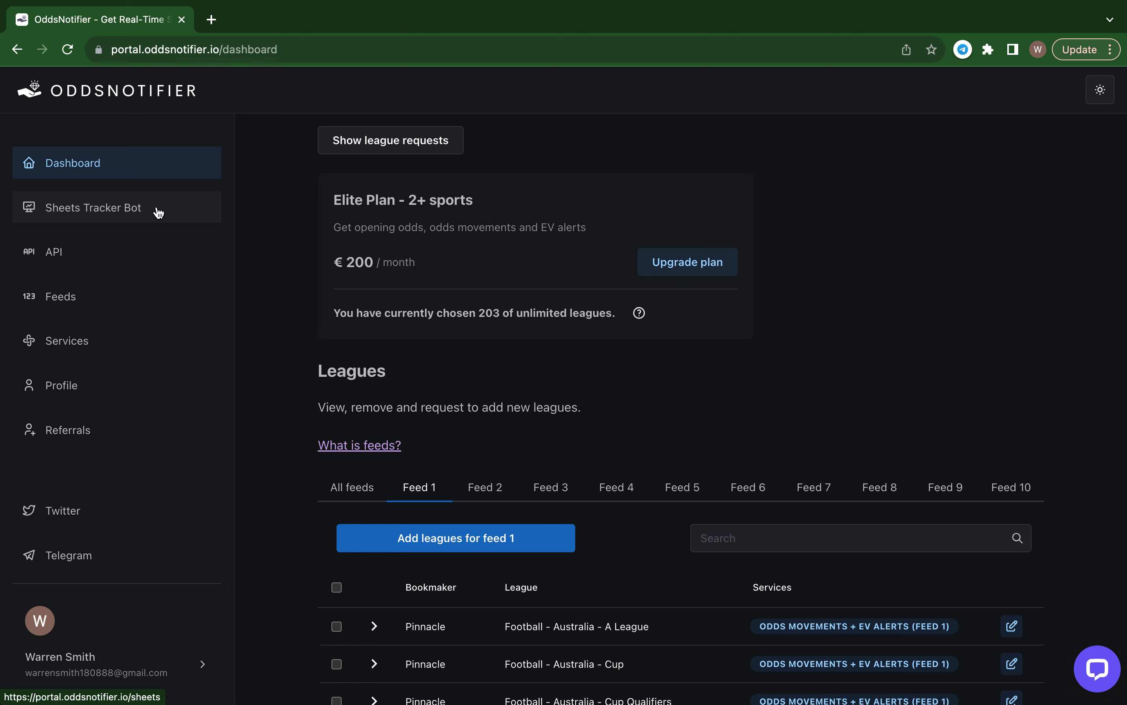
# Read through the Sheets Tracker Bot page, including its getting started instructions, resources and other products
pyautogui.click(159, 213)
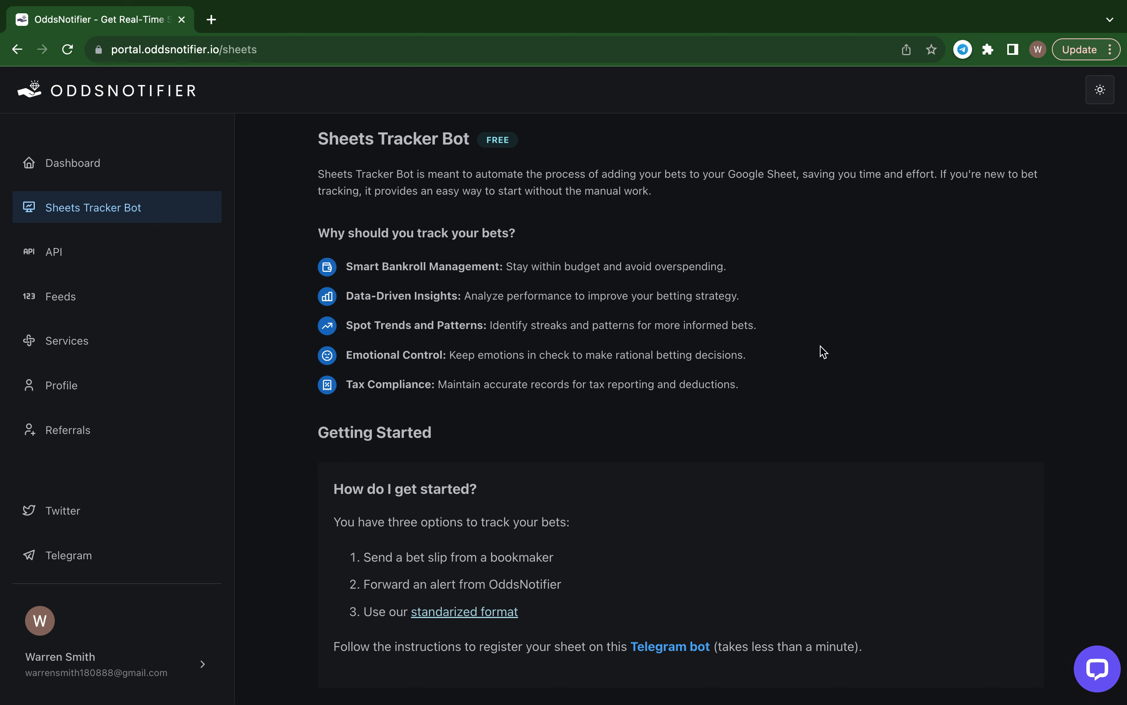
pyautogui.scroll(-5, 822, 350)
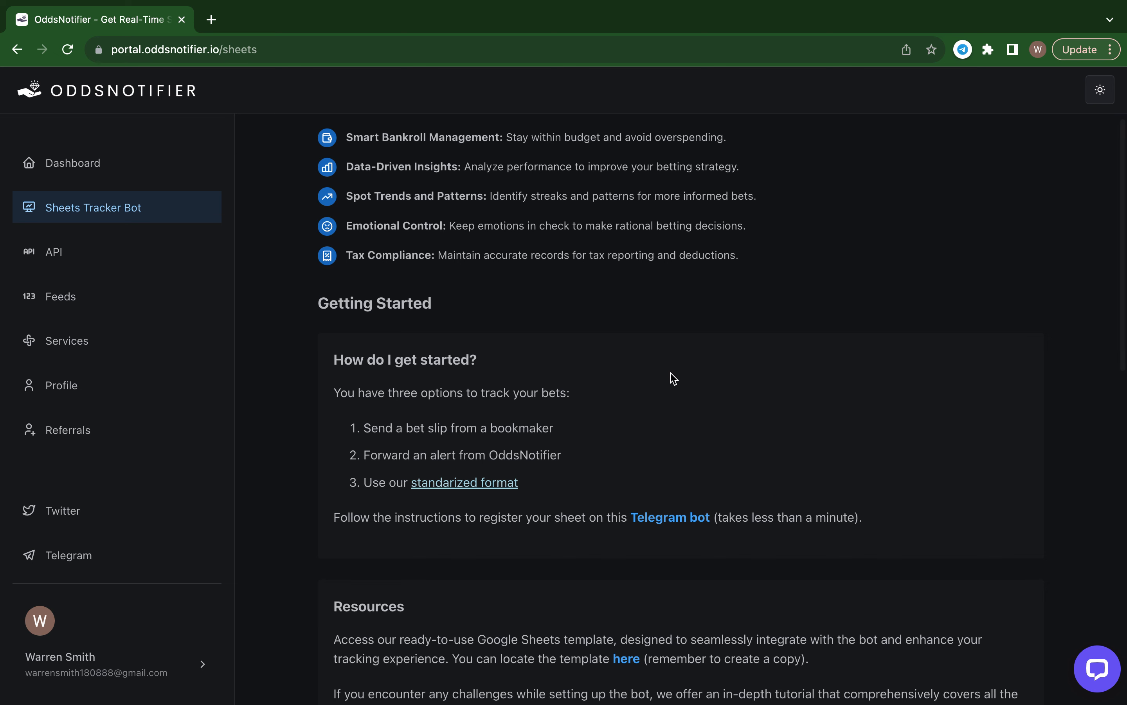
pyautogui.scroll(-1, 665, 382)
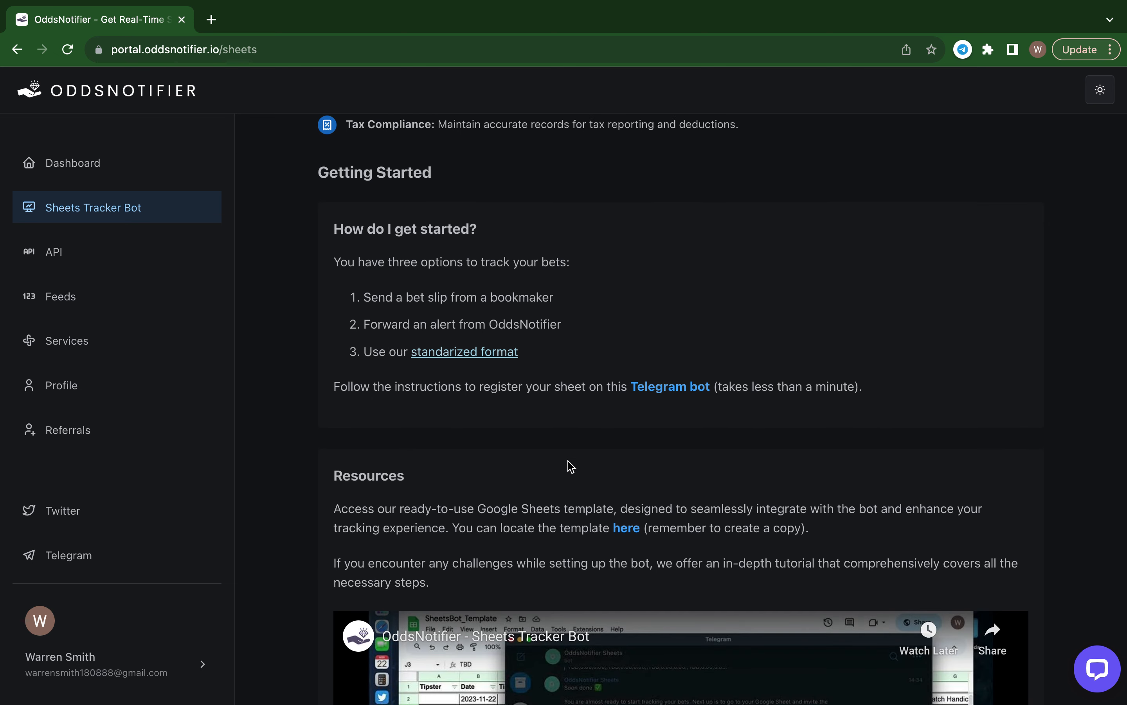
pyautogui.scroll(-5, 572, 465)
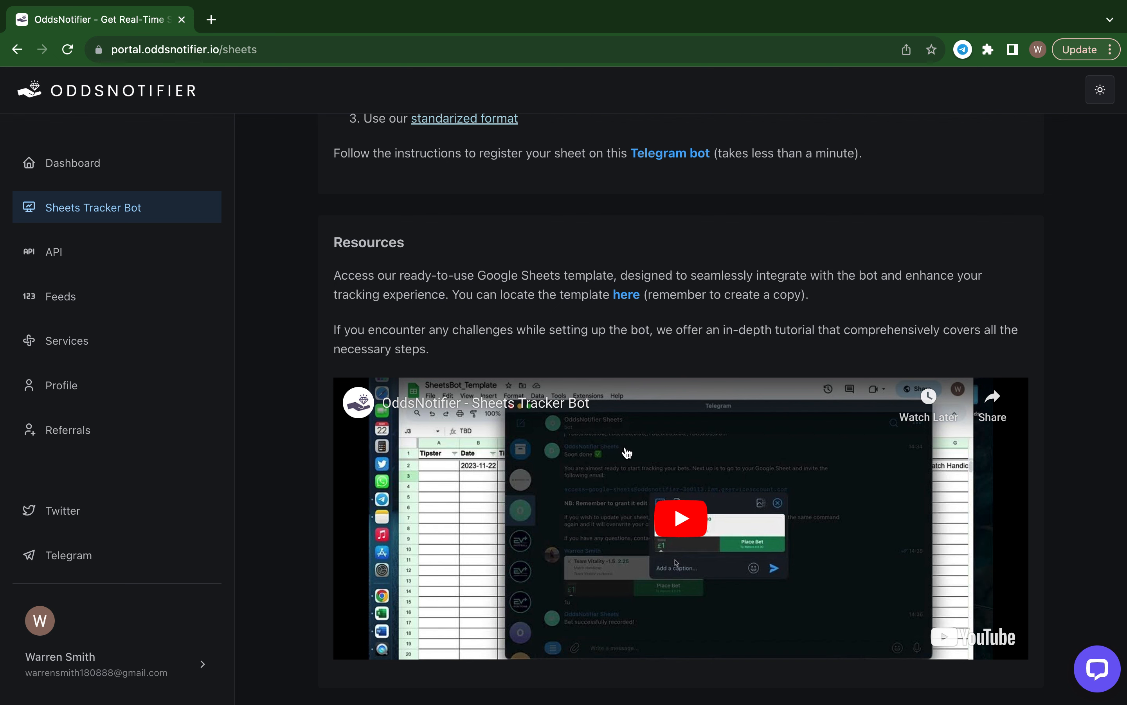
pyautogui.scroll(-3, 627, 452)
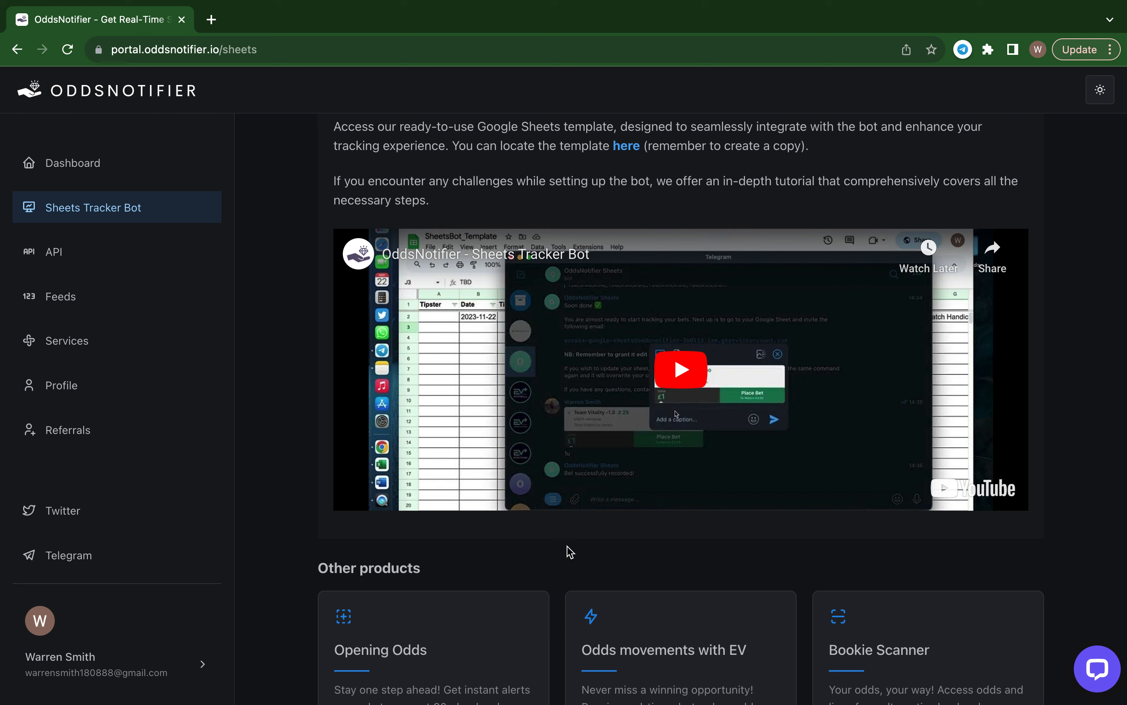
pyautogui.scroll(-5, 570, 552)
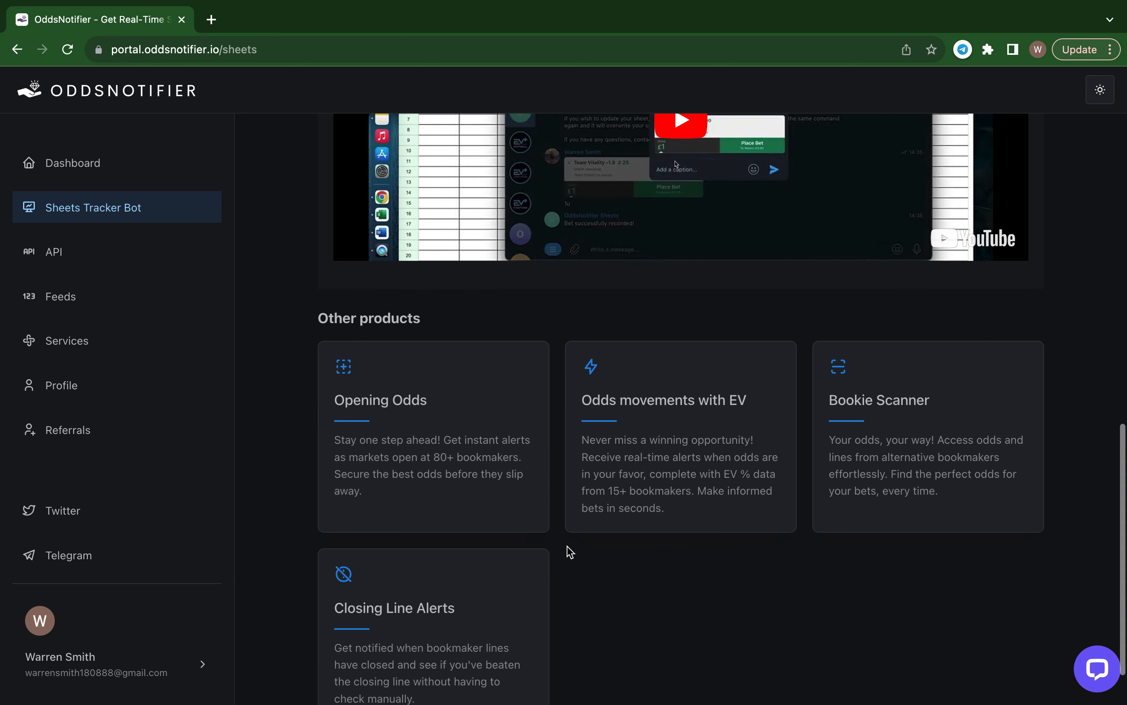
pyautogui.scroll(2, 571, 552)
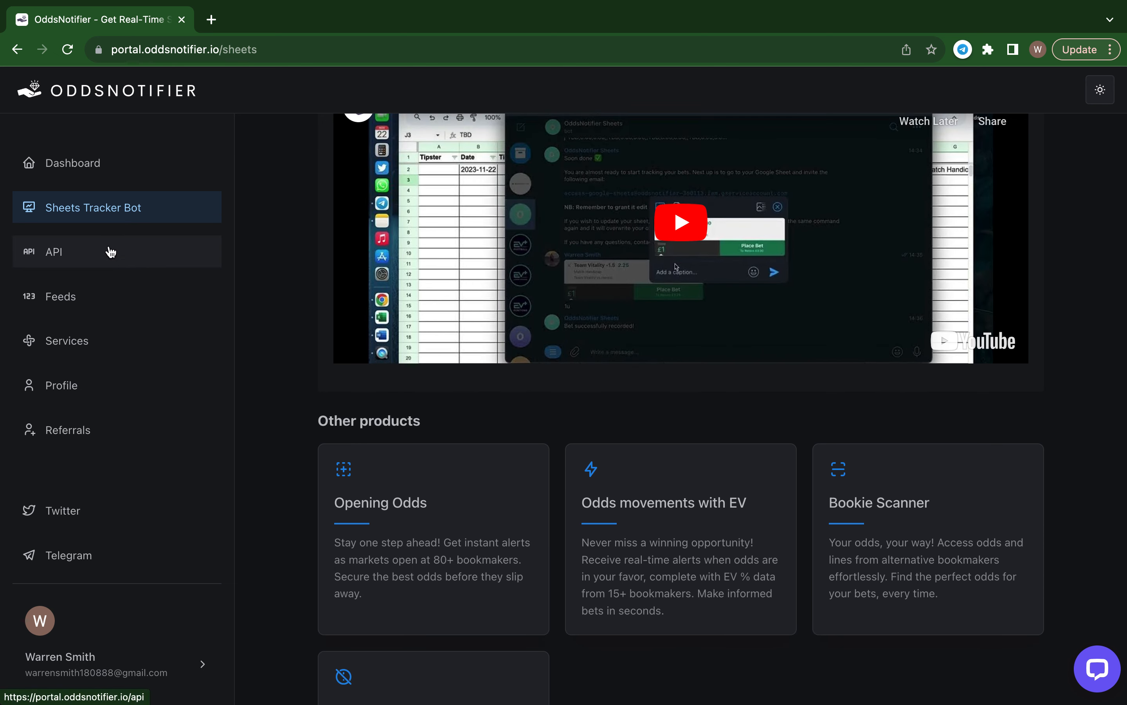
# View the OddsNotifier API page and the Feeds page with its list of Telegram bot feeds
pyautogui.click(110, 252)
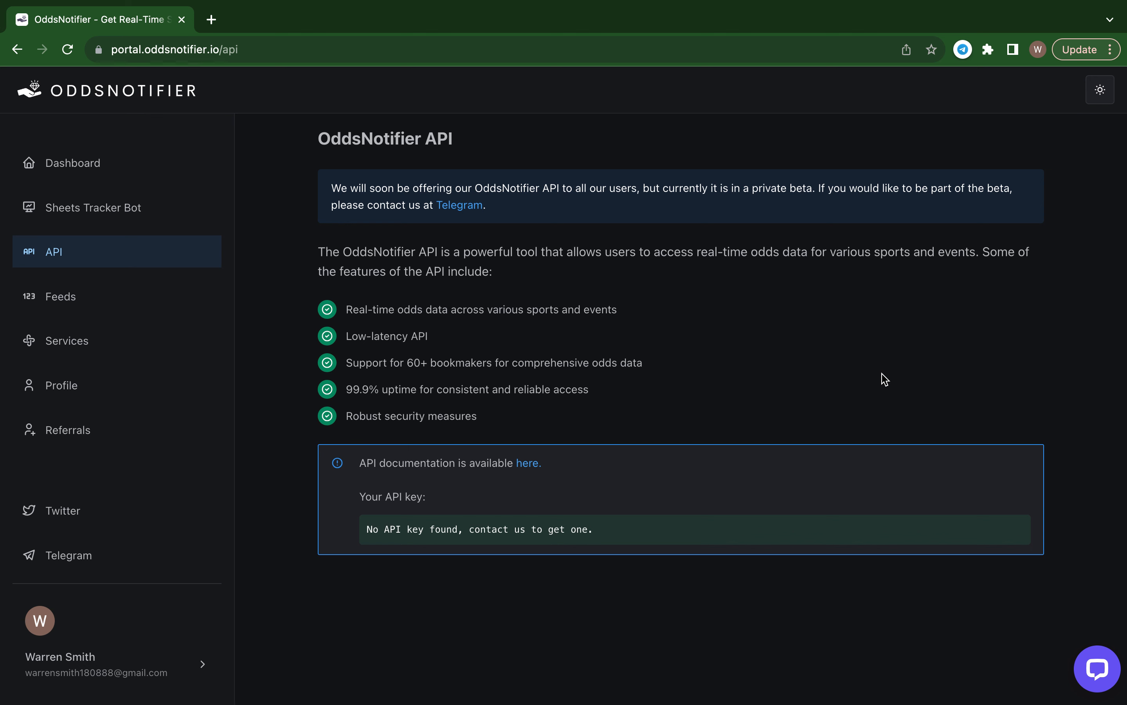
pyautogui.scroll(-1, 777, 375)
pyautogui.click(117, 305)
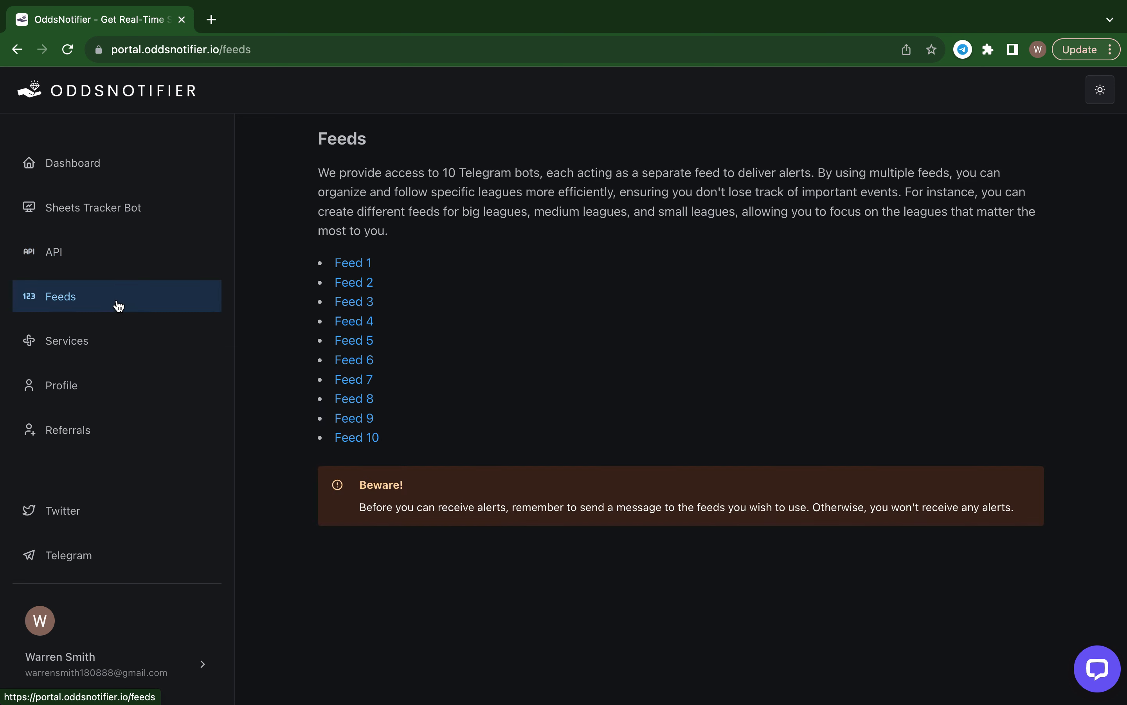
pyautogui.scroll(-1, 682, 325)
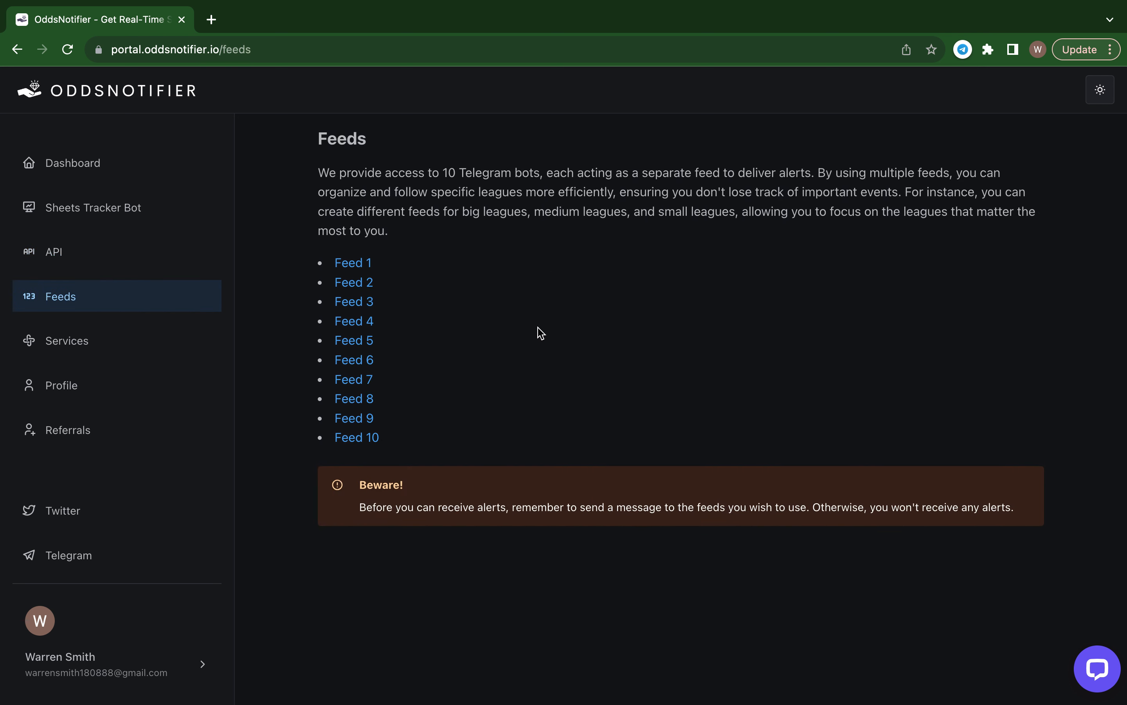
pyautogui.scroll(-1, 544, 317)
# Review the Services page's bookmaker table and the Opening Odds explanation, and view the Profile page
pyautogui.click(136, 343)
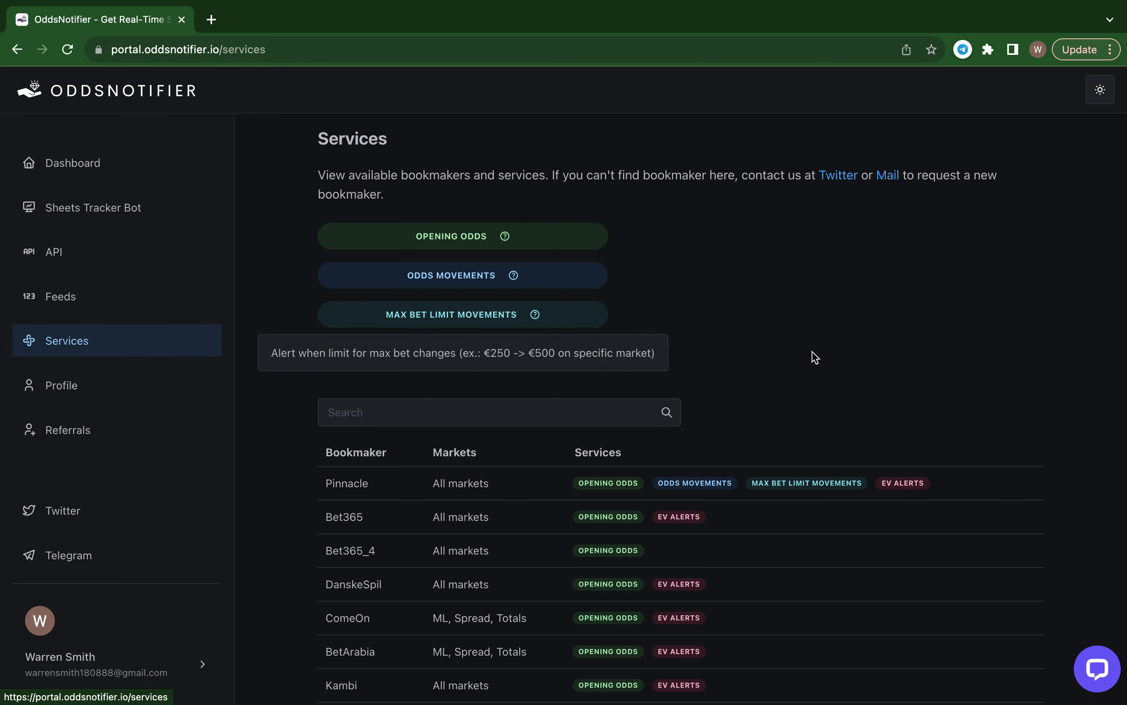
pyautogui.scroll(-2, 815, 357)
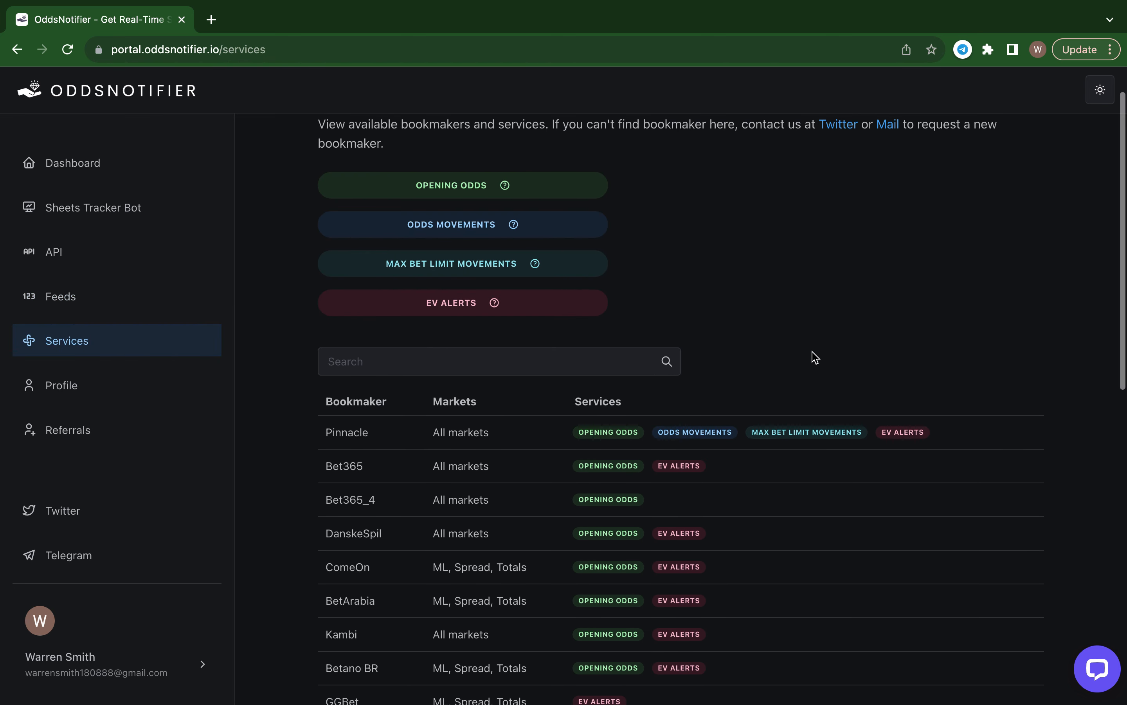
pyautogui.scroll(-3, 815, 358)
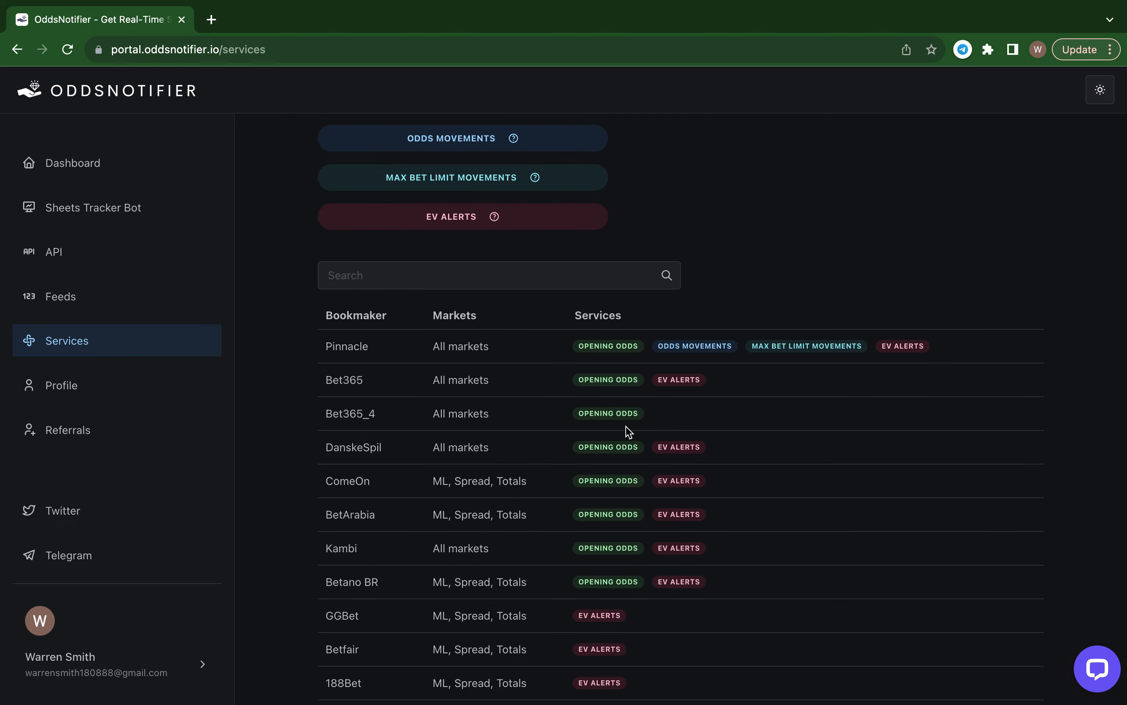
pyautogui.scroll(4, 484, 462)
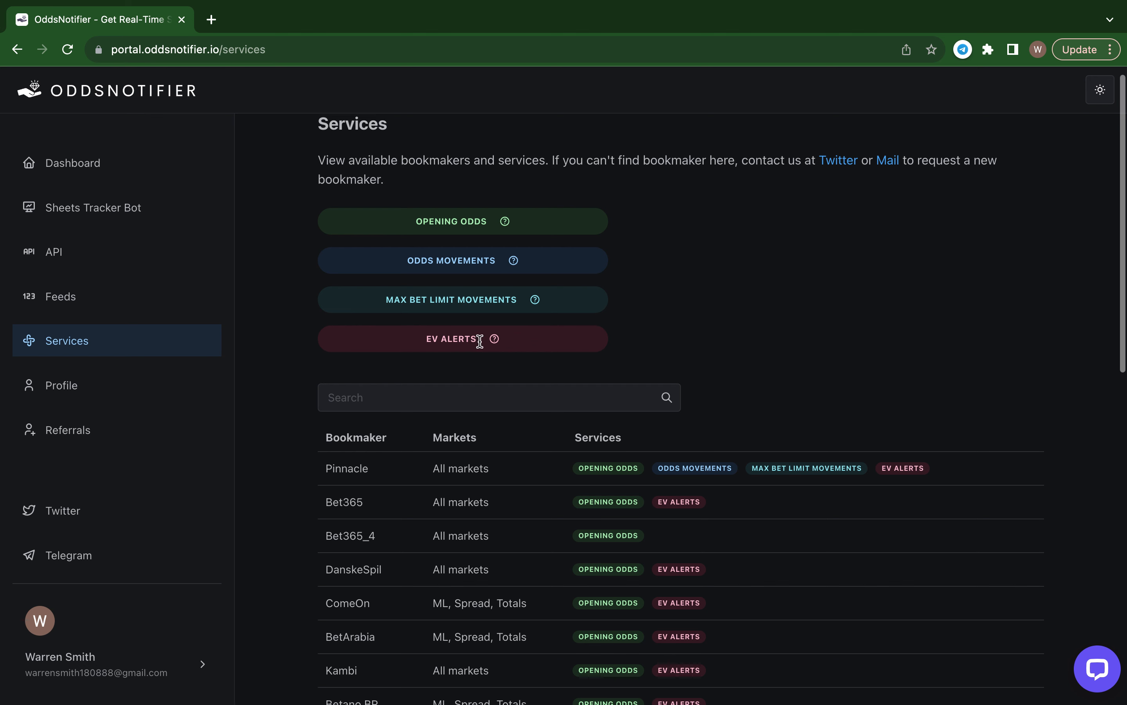
pyautogui.moveTo(506, 221)
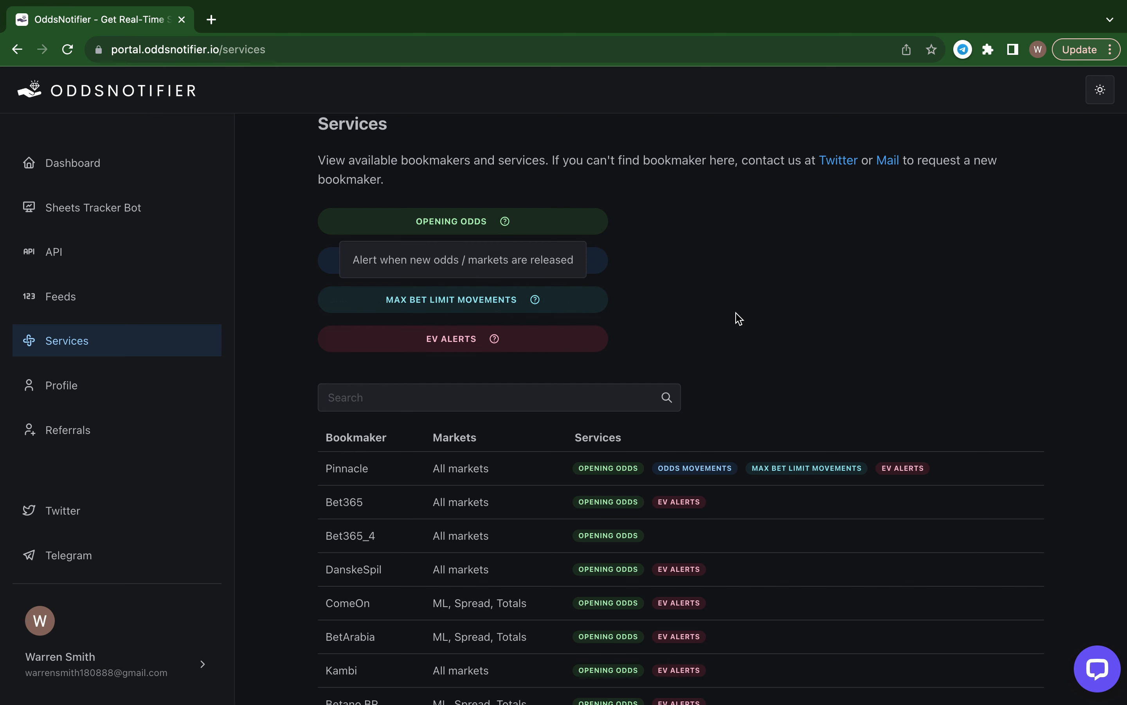
pyautogui.click(128, 394)
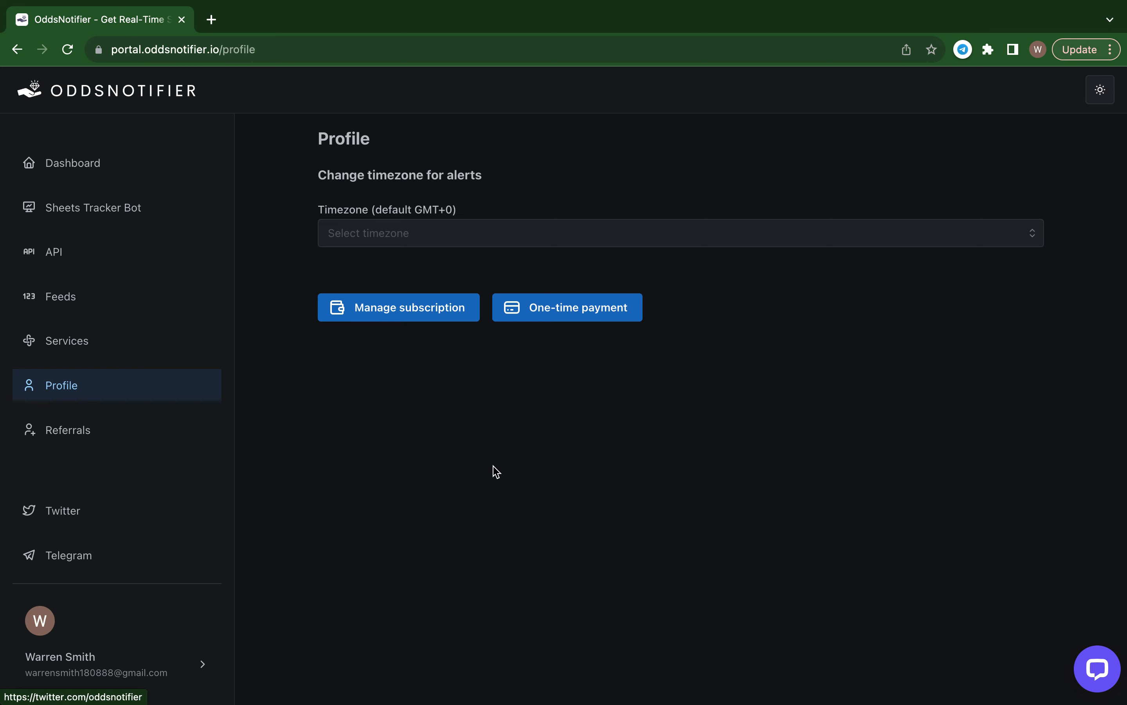
# Go through Feeds 2 to 4 on the dashboard and open the request form to add leagues for Feed 4
pyautogui.click(118, 171)
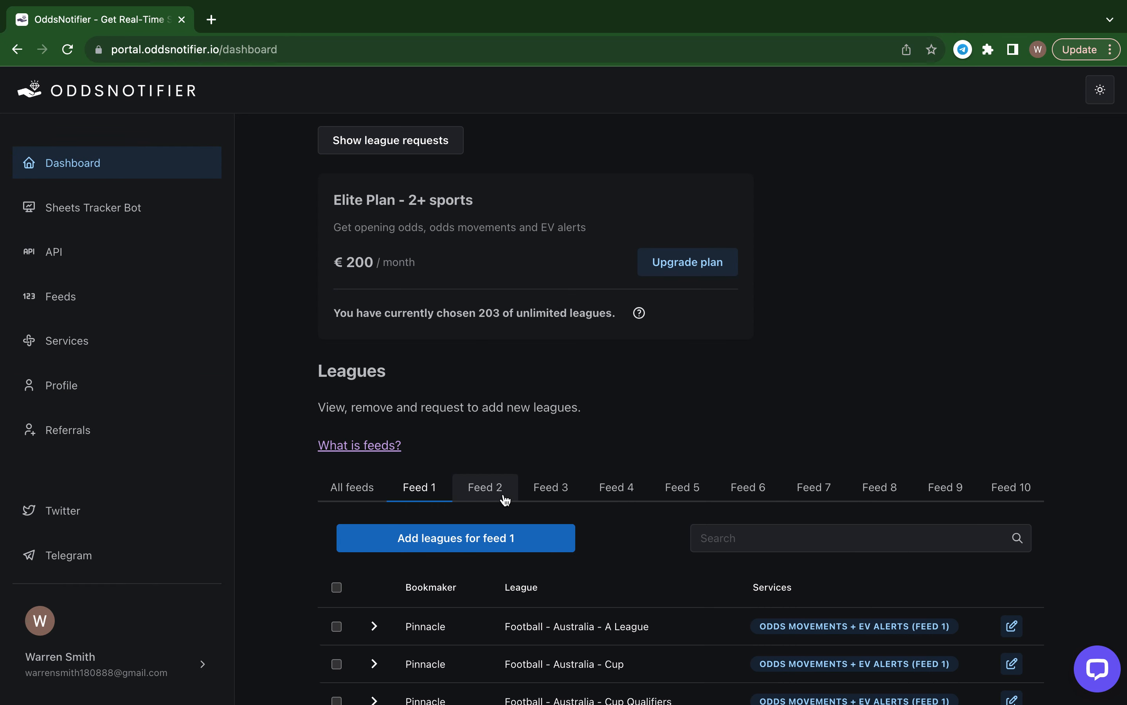
pyautogui.click(478, 498)
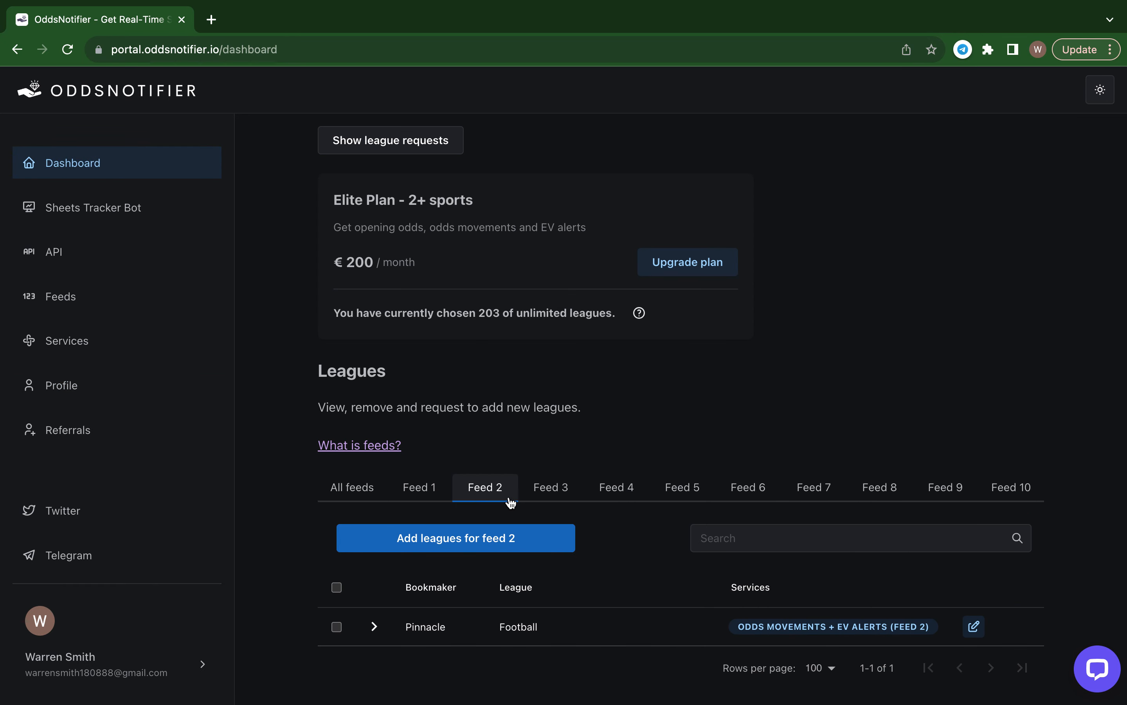
pyautogui.click(538, 498)
pyautogui.click(610, 494)
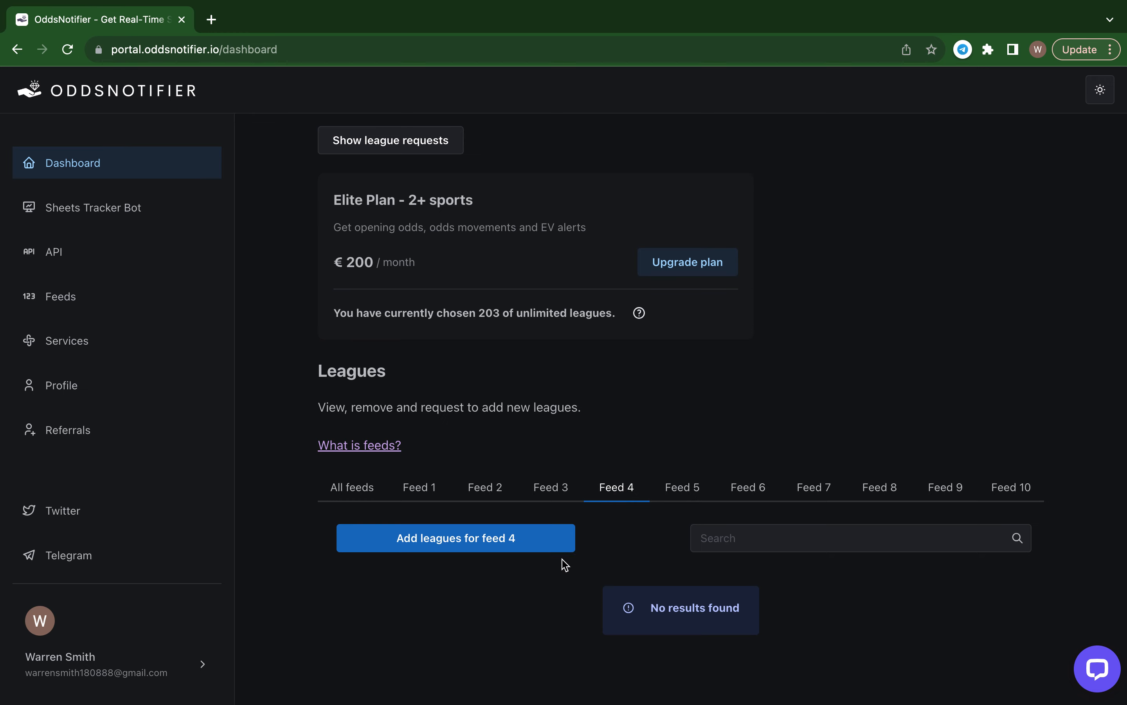
pyautogui.click(480, 540)
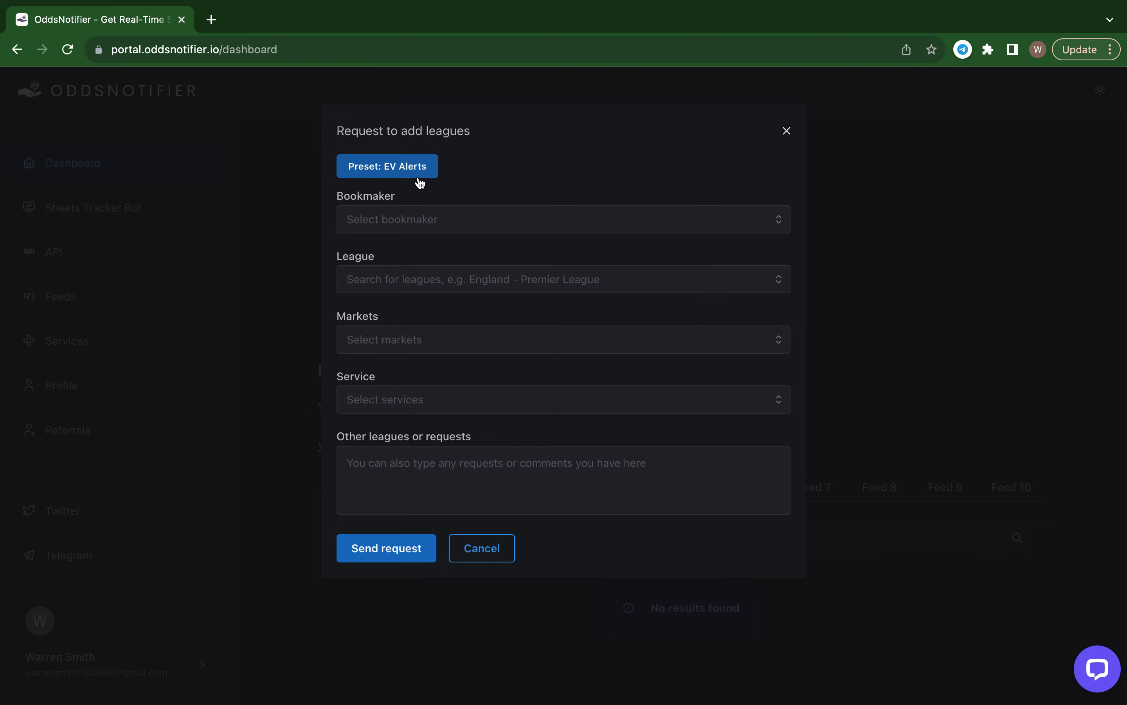
# Browse the available bookmakers in the league request form and select Pinnacle
pyautogui.click(454, 216)
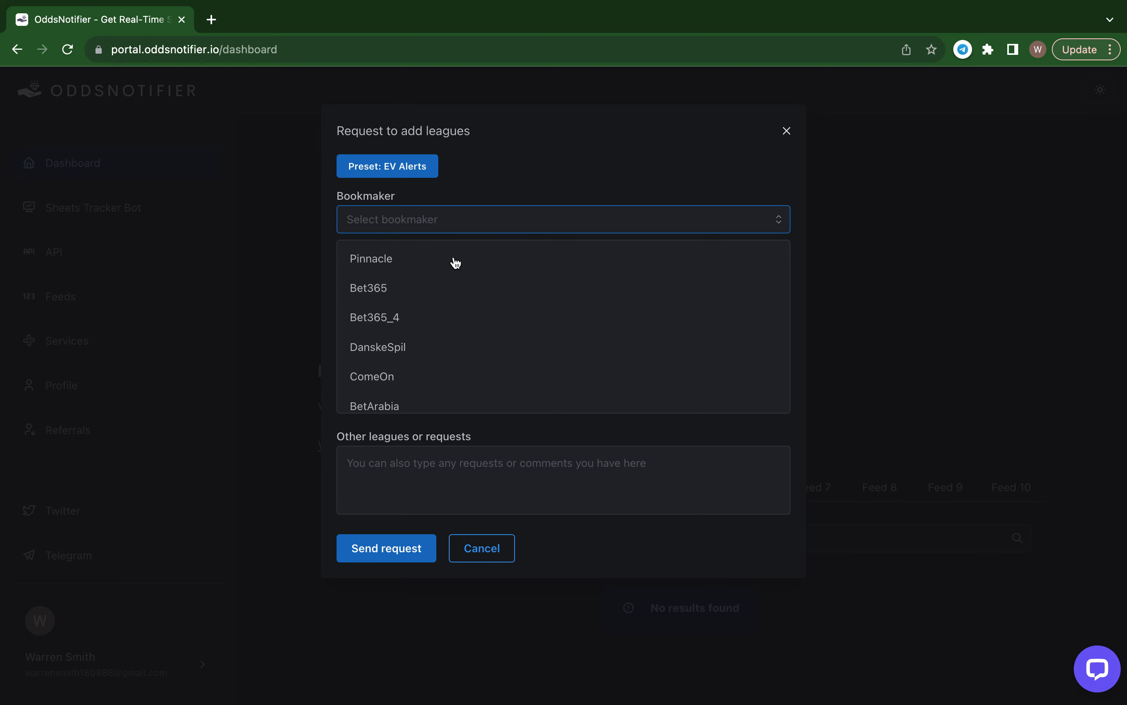
pyautogui.scroll(-3, 448, 327)
pyautogui.scroll(3, 447, 329)
pyautogui.scroll(-10, 447, 330)
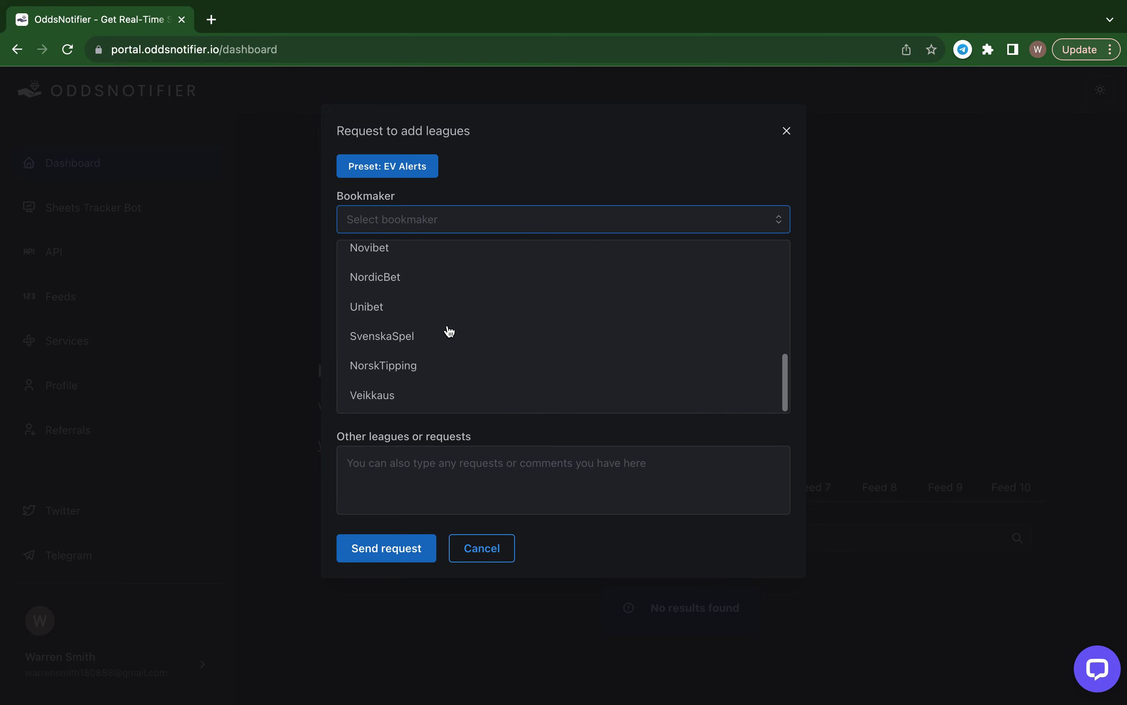
pyautogui.scroll(10, 448, 330)
pyautogui.click(490, 219)
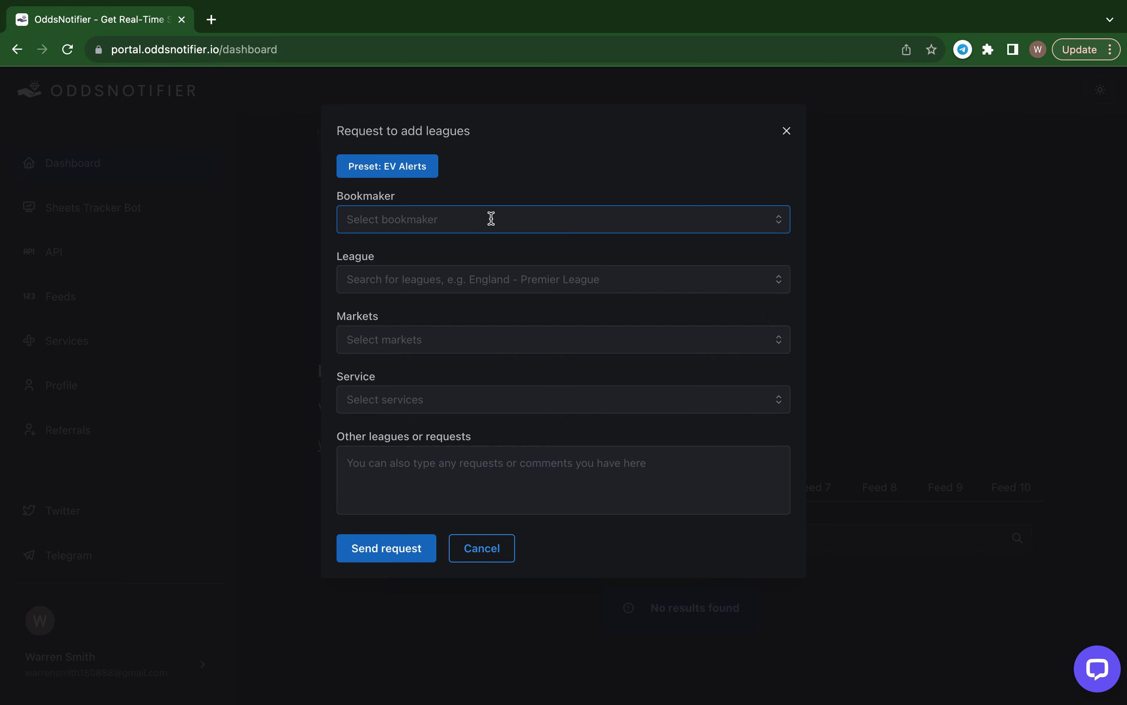
pyautogui.click(410, 213)
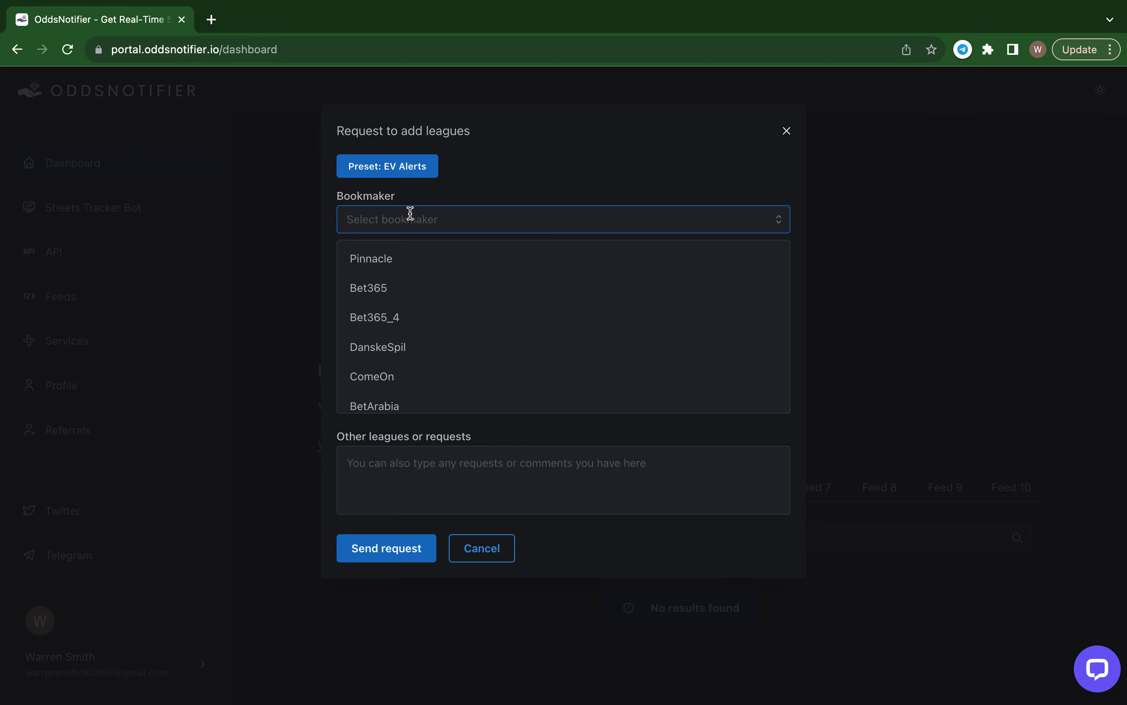
pyautogui.click(402, 257)
pyautogui.click(482, 249)
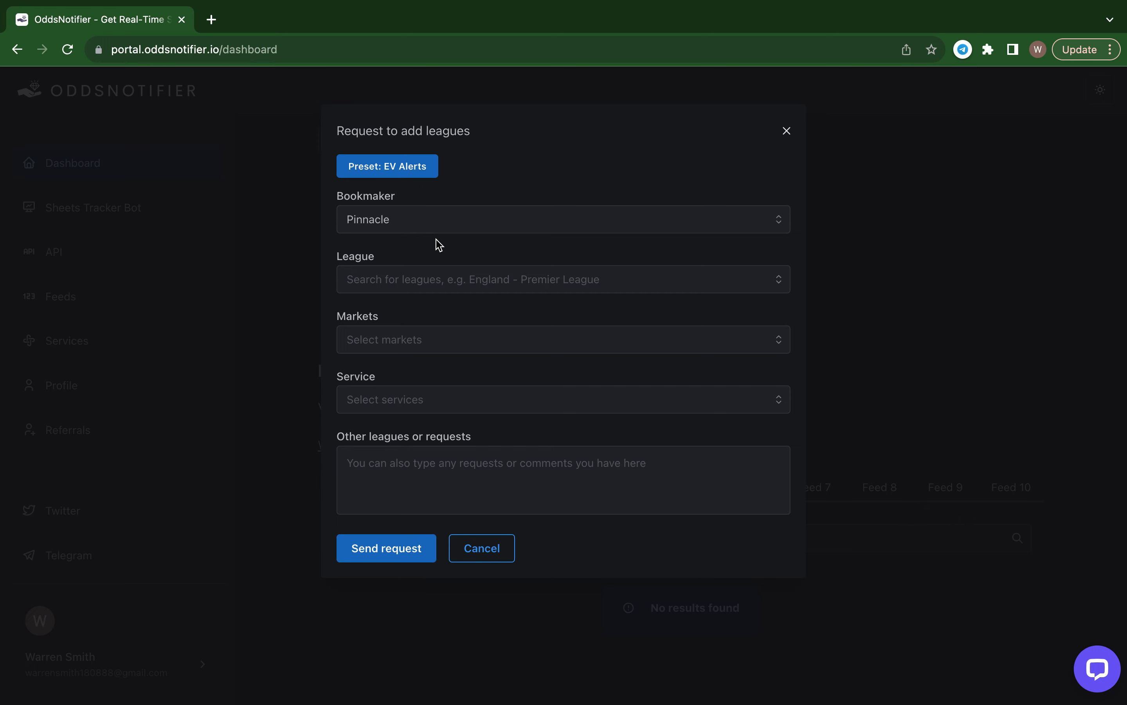
# Browse the League list of the request form, looking through the "All leagues" options for each sport
pyautogui.click(445, 274)
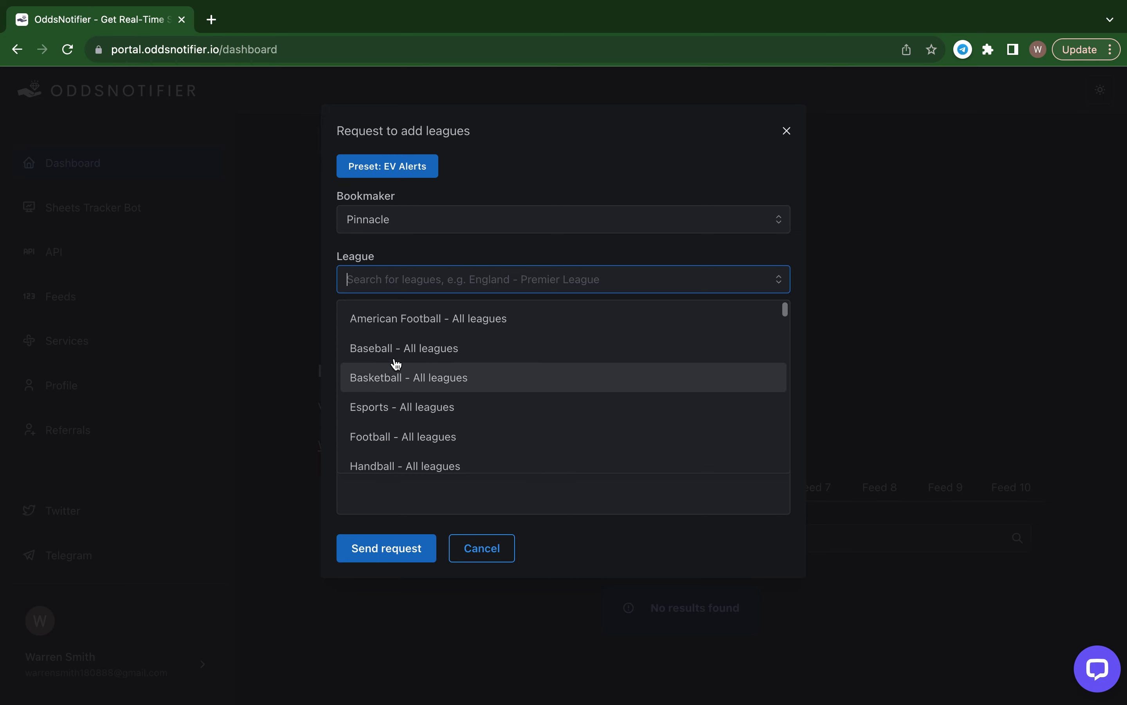
pyautogui.scroll(-3, 516, 433)
pyautogui.scroll(2, 515, 433)
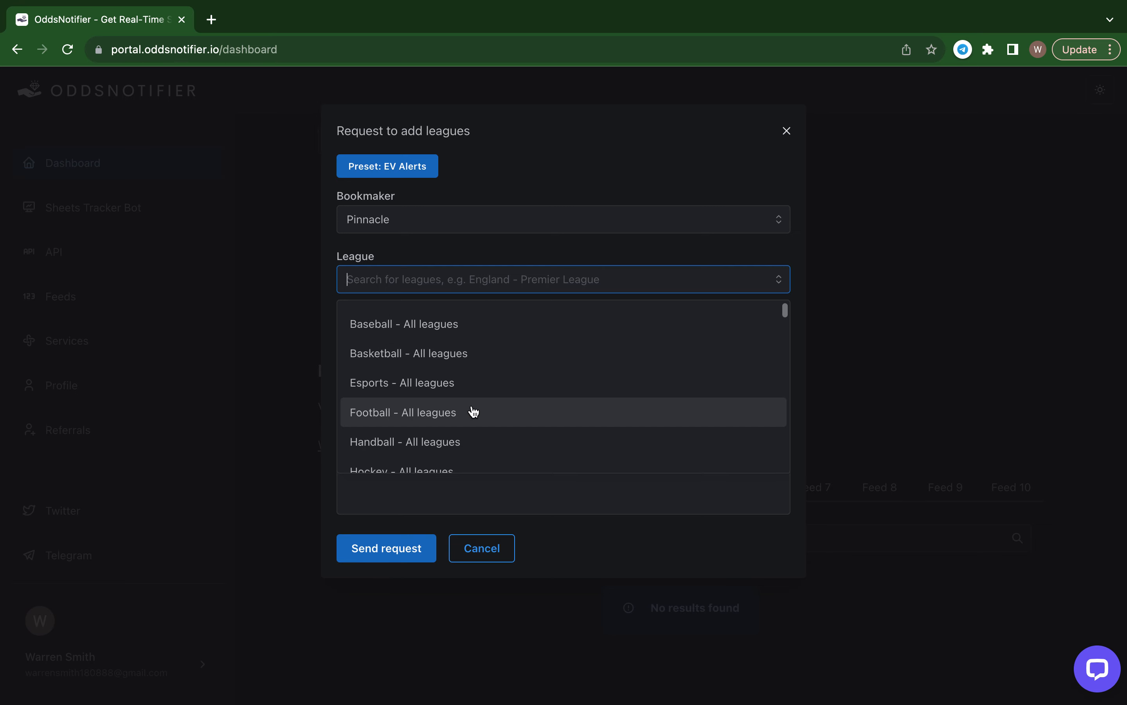
pyautogui.scroll(-4, 471, 410)
pyautogui.scroll(4, 471, 410)
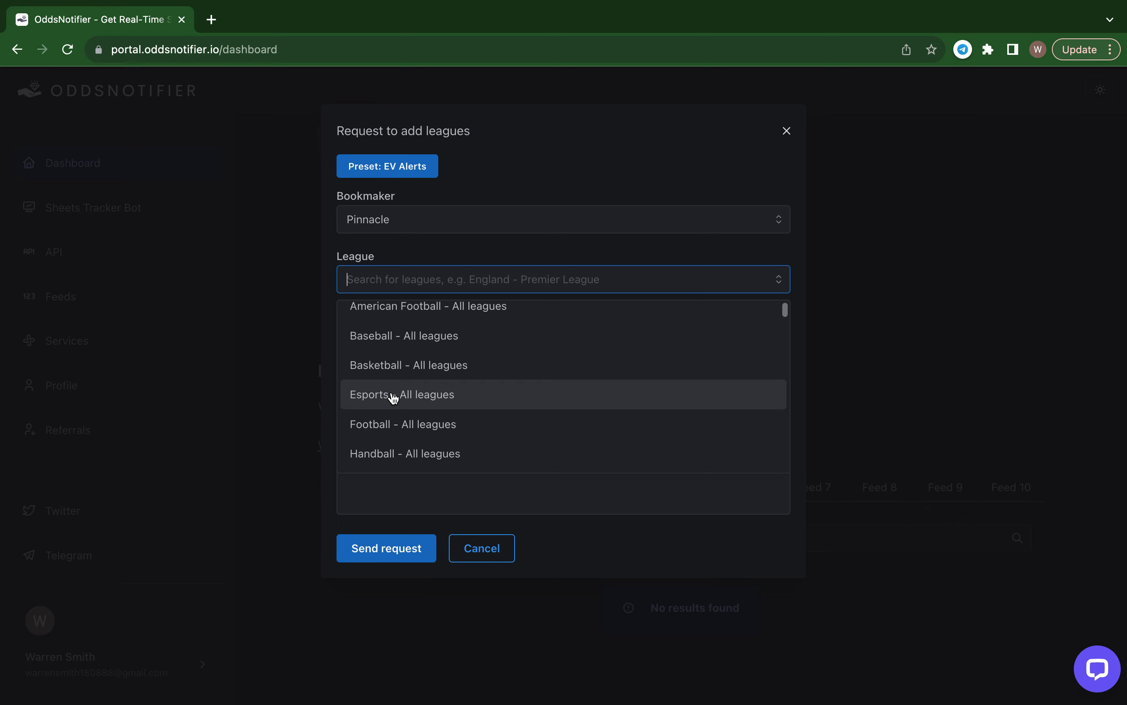
pyautogui.scroll(1, 445, 353)
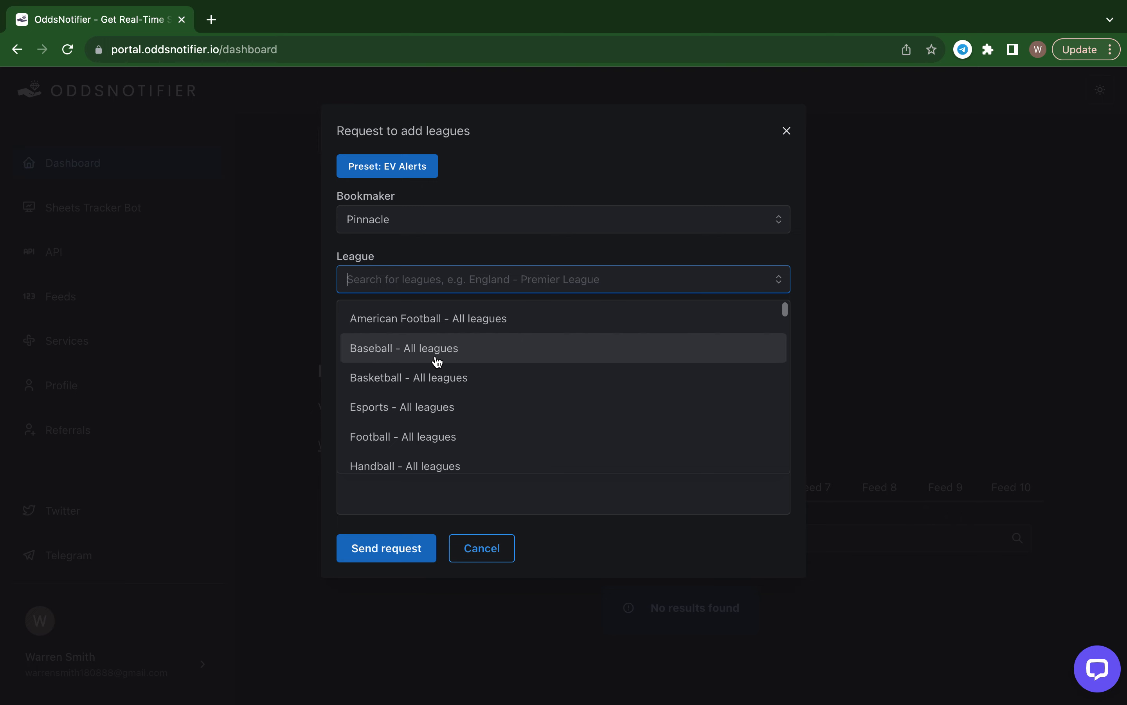
pyautogui.scroll(-3, 435, 415)
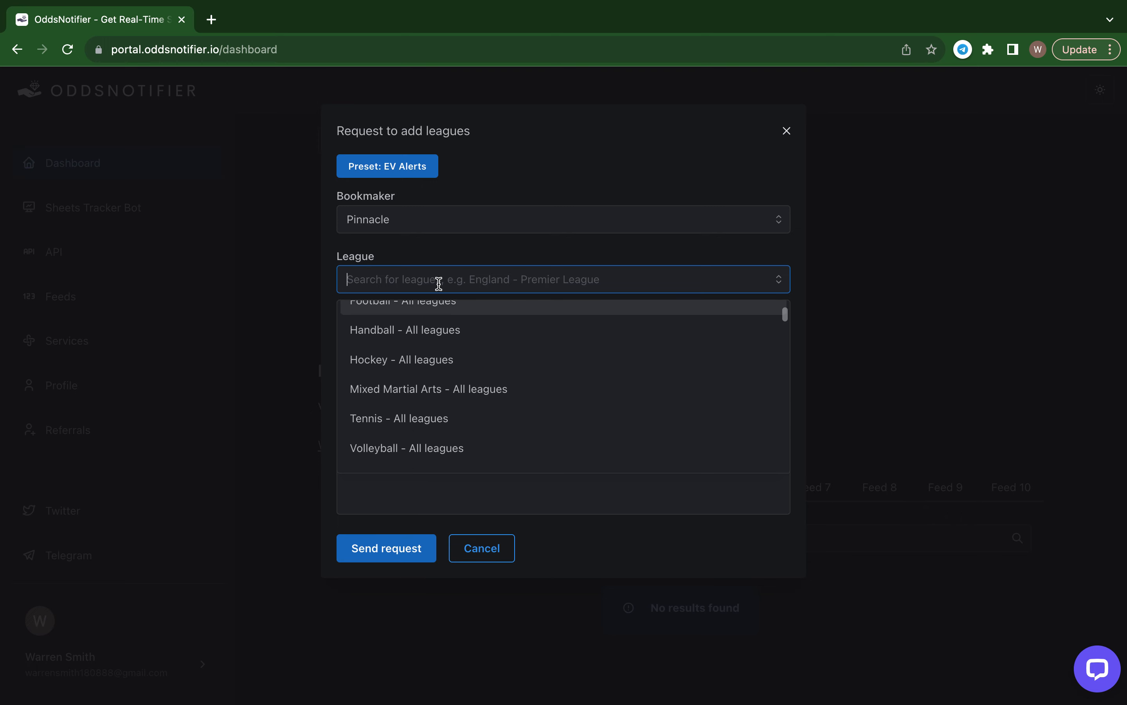
# Search the League field for "football - england" and look through the matching leagues
pyautogui.write('football')
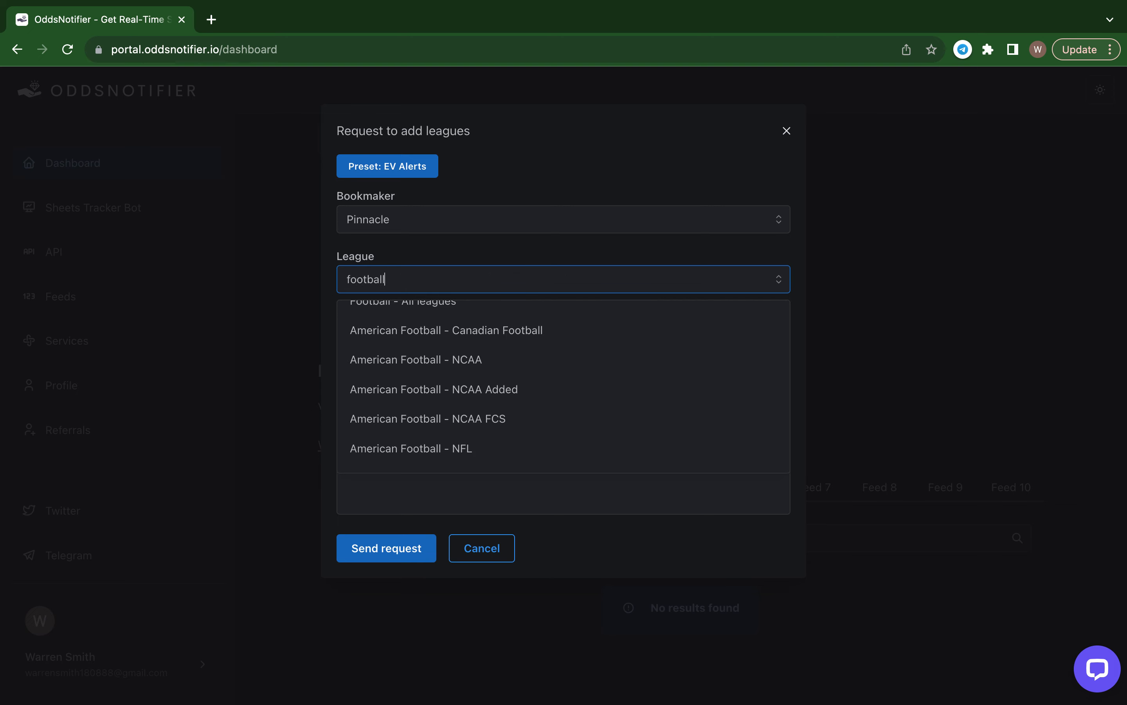
pyautogui.write(' - england')
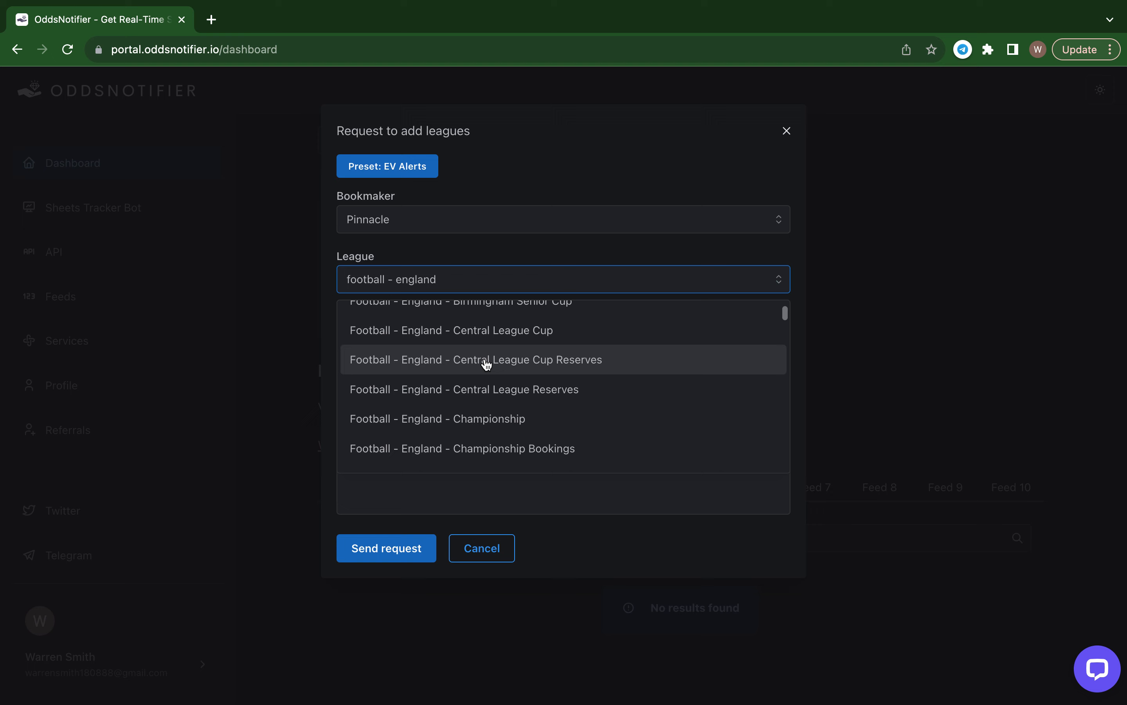
pyautogui.scroll(2, 486, 364)
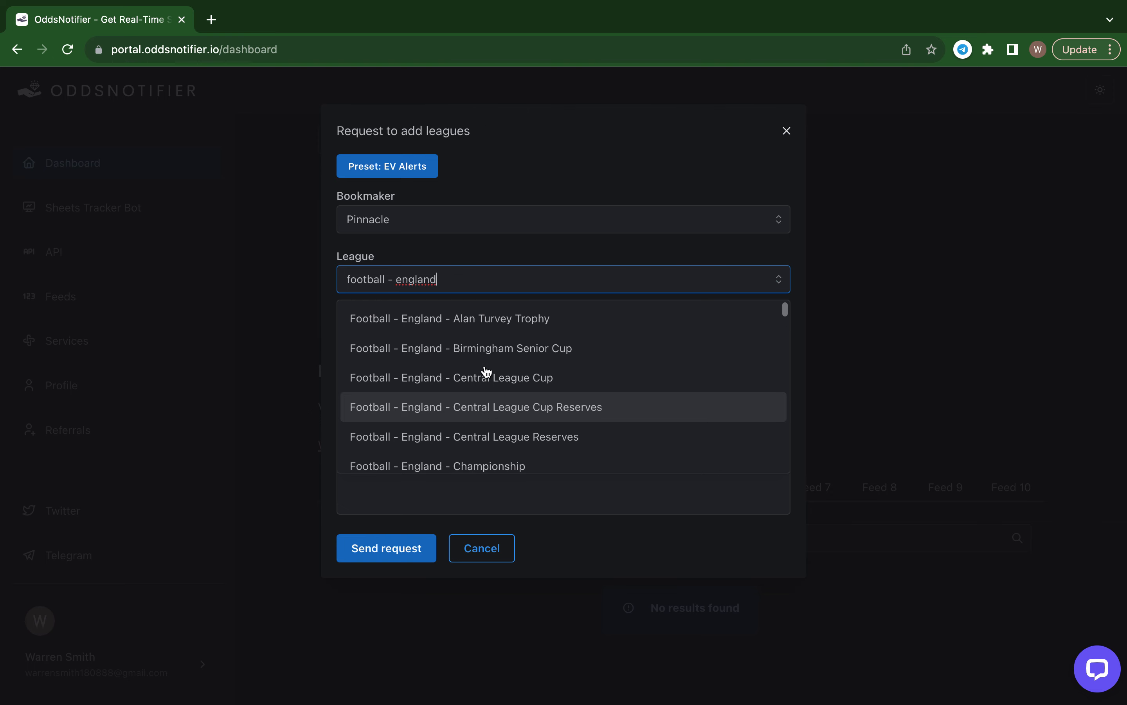
# Replace the league search with "football - uefa"
pyautogui.press('BackSpace')
pyautogui.press('BackSpace')
pyautogui.press('BackSpace')
pyautogui.press('BackSpace')
pyautogui.press('BackSpace')
pyautogui.press('BackSpace')
pyautogui.press('BackSpace')
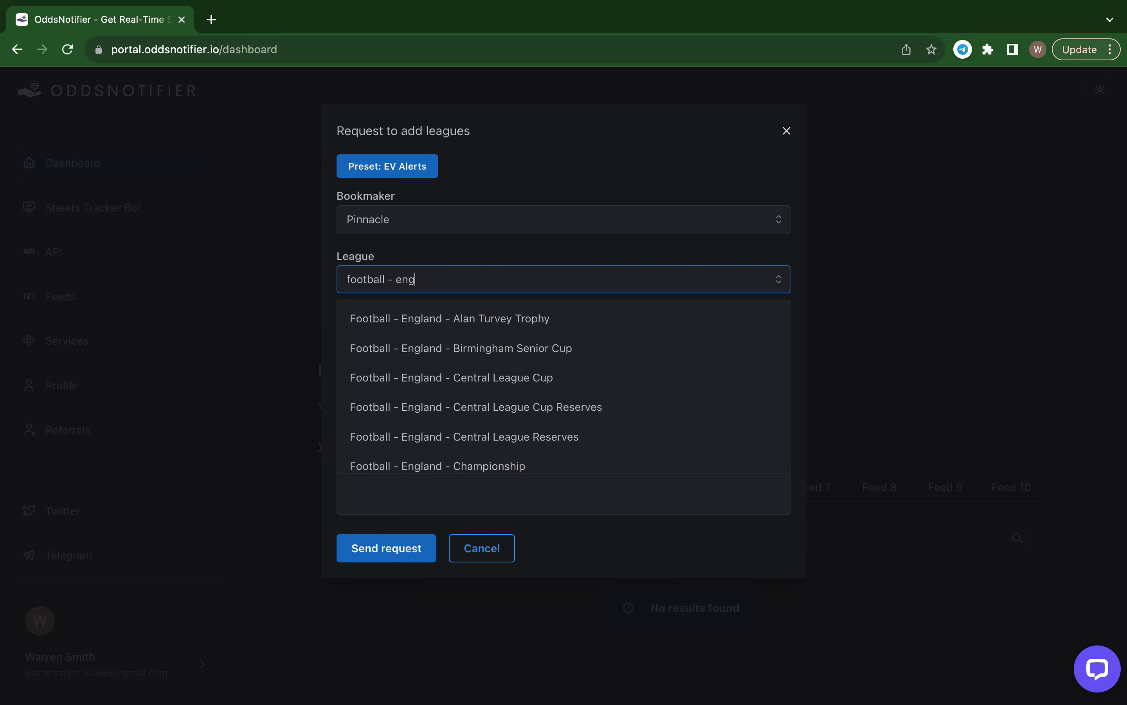
pyautogui.press('BackSpace')
pyautogui.press('BackSpace')
pyautogui.press('BackSpace')
pyautogui.press('BackSpace')
pyautogui.press('BackSpace')
pyautogui.press('BackSpace')
pyautogui.press('BackSpace')
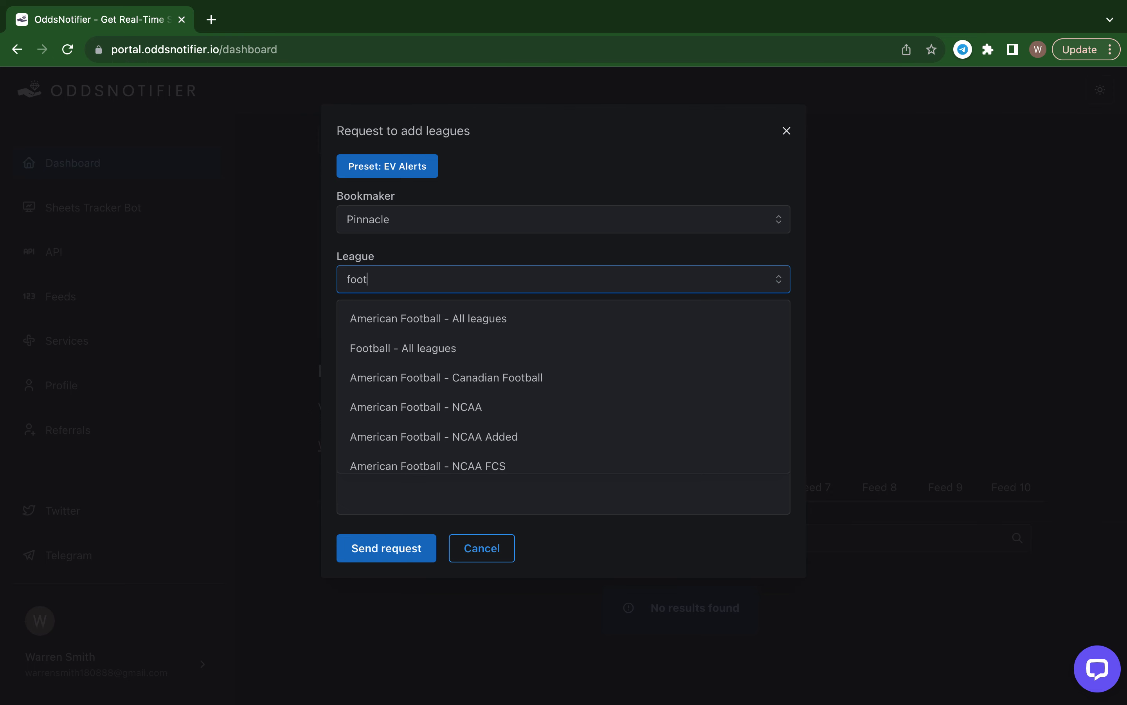
pyautogui.write('football - uefa')
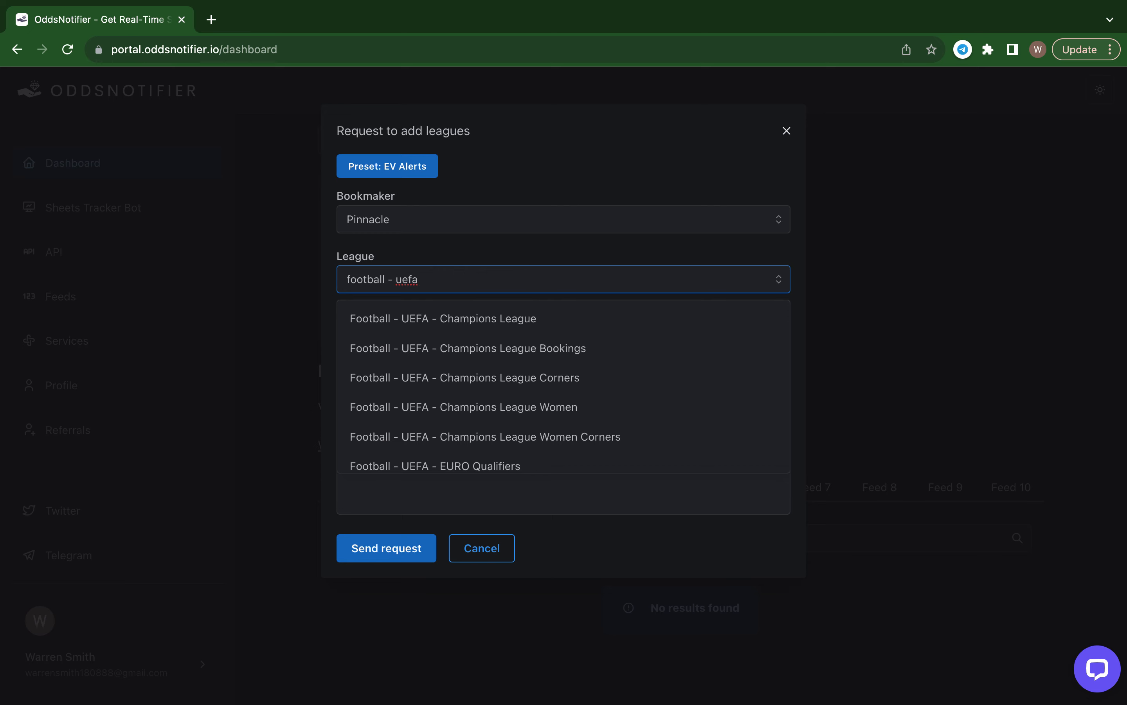
# Replace the league search with "basketball - NB" to look up the NBA leagues
pyautogui.press('BackSpace')
pyautogui.press('BackSpace')
pyautogui.press('BackSpace')
pyautogui.press('BackSpace')
pyautogui.press('BackSpace')
pyautogui.press('BackSpace')
pyautogui.press('BackSpace')
pyautogui.press('BackSpace')
pyautogui.press('BackSpace')
pyautogui.press('BackSpace')
pyautogui.press('BackSpace')
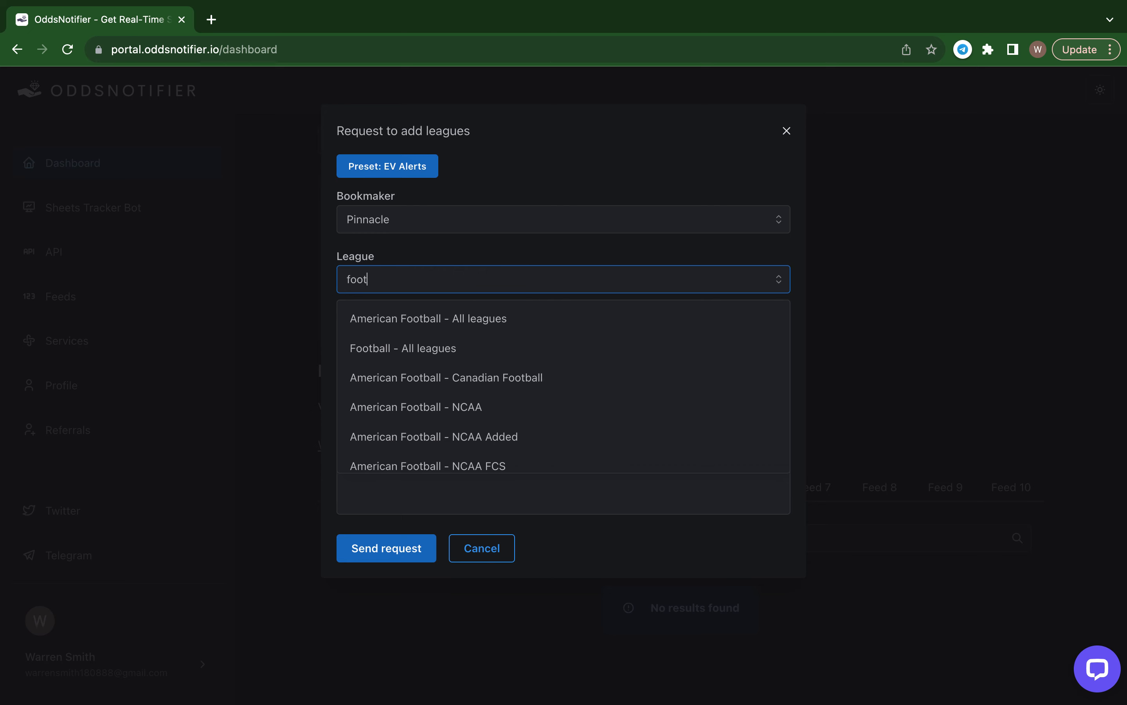
pyautogui.write('basketball - ')
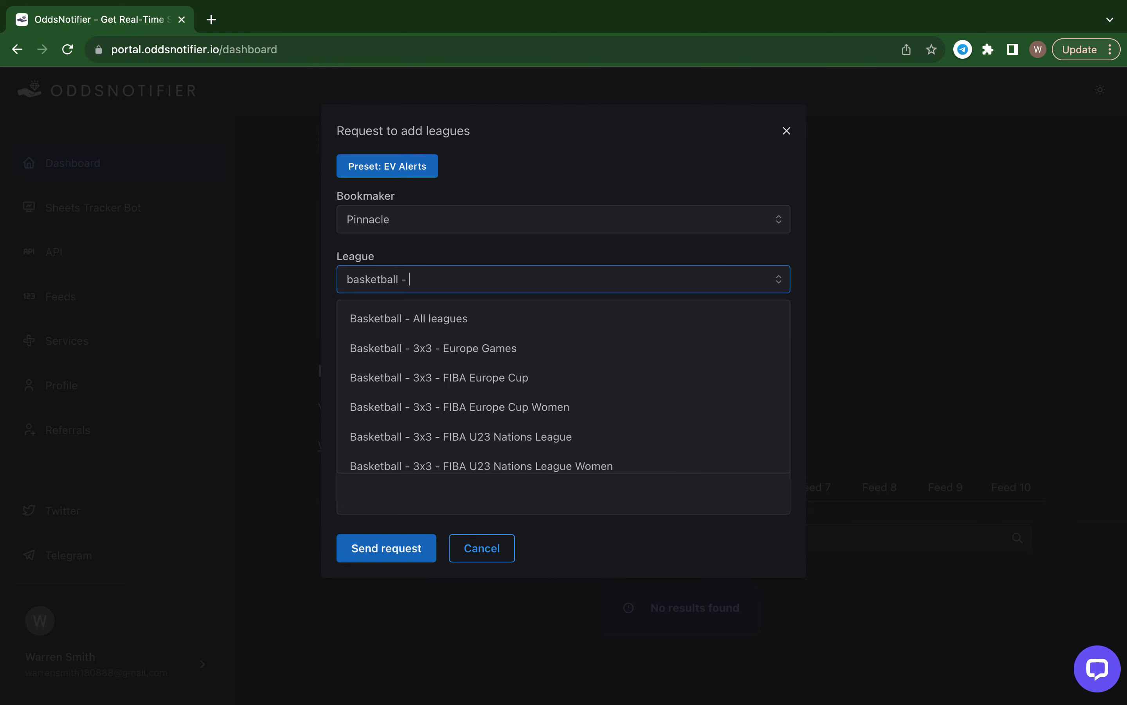
pyautogui.write('NB')
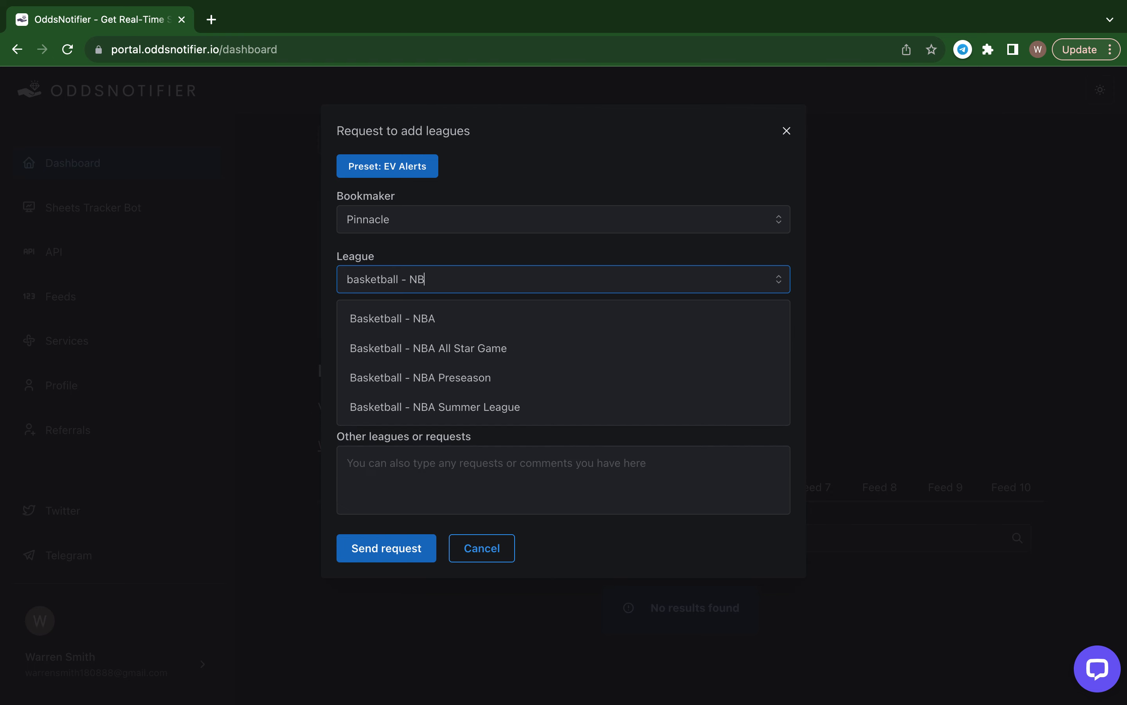
# Clear the basketball search, search for "Football" and select "Football - All leagues" as the league
pyautogui.press('BackSpace')
pyautogui.press('BackSpace')
pyautogui.press('BackSpace')
pyautogui.press('BackSpace')
pyautogui.press('BackSpace')
pyautogui.press('BackSpace')
pyautogui.press('BackSpace')
pyautogui.press('BackSpace')
pyautogui.press('BackSpace')
pyautogui.press('BackSpace')
pyautogui.press('BackSpace')
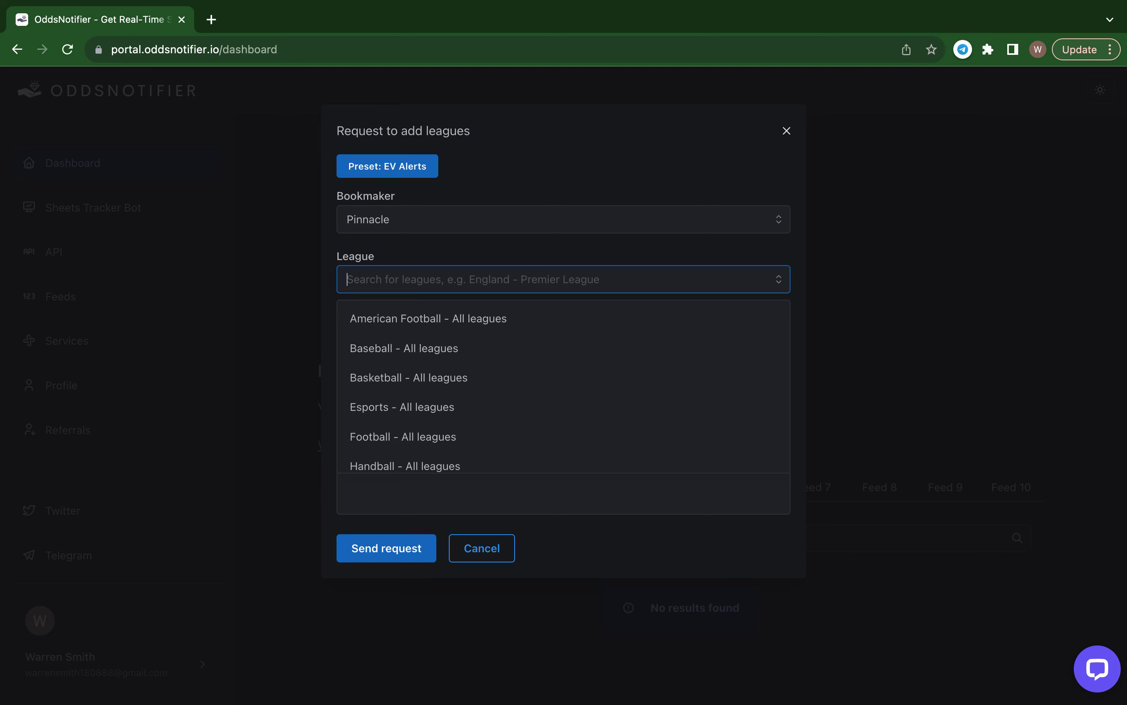
pyautogui.write('Foo')
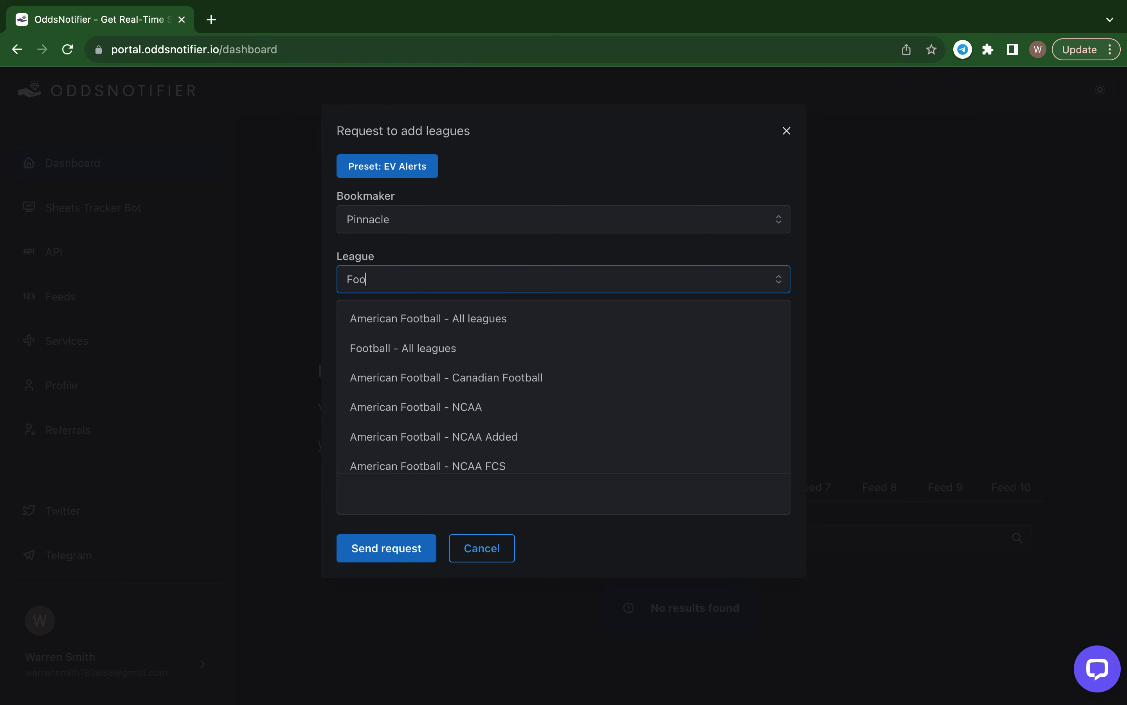
pyautogui.write('tball')
pyautogui.press('Down')
pyautogui.press('Down')
pyautogui.press('Return')
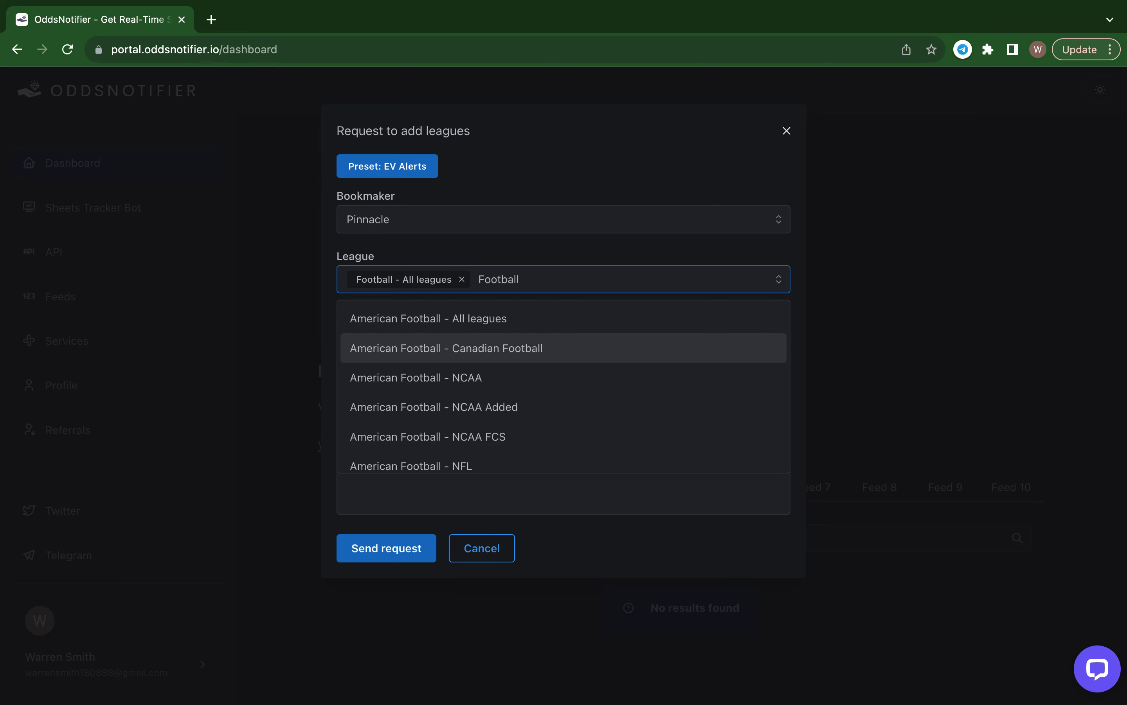
# Clear the leftover search text in the League field and close its list of options
pyautogui.press('BackSpace')
pyautogui.press('BackSpace')
pyautogui.press('BackSpace')
pyautogui.press('BackSpace')
pyautogui.press('BackSpace')
pyautogui.press('BackSpace')
pyautogui.press('BackSpace')
pyautogui.press('BackSpace')
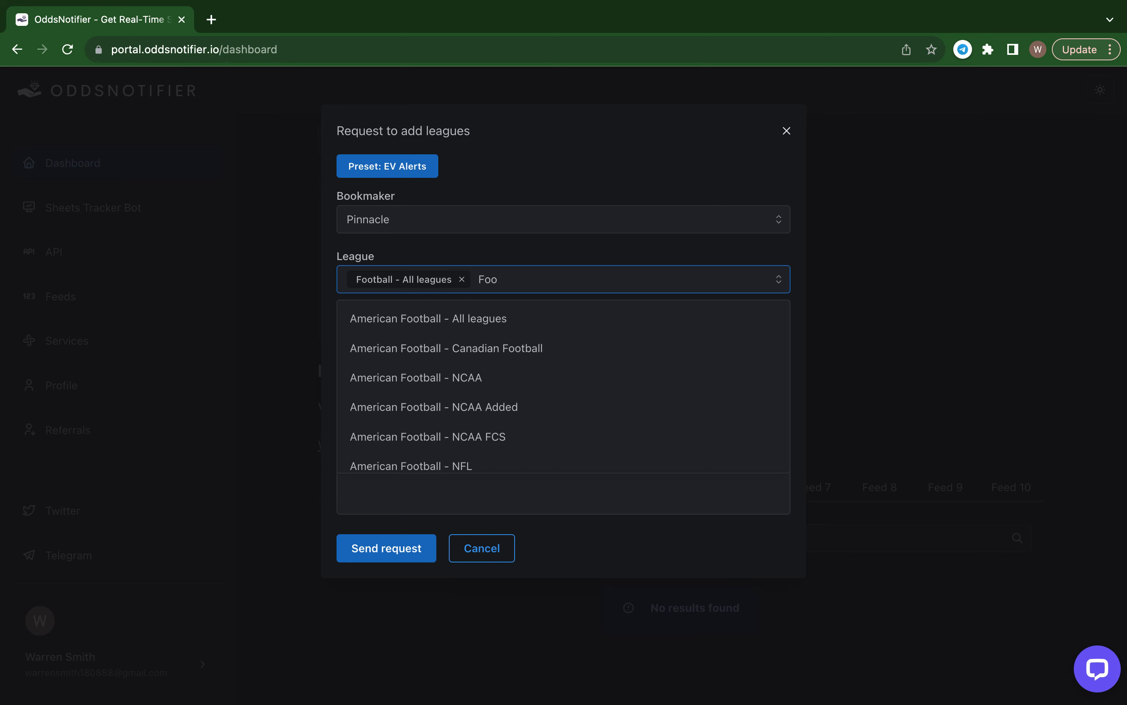
pyautogui.click(605, 248)
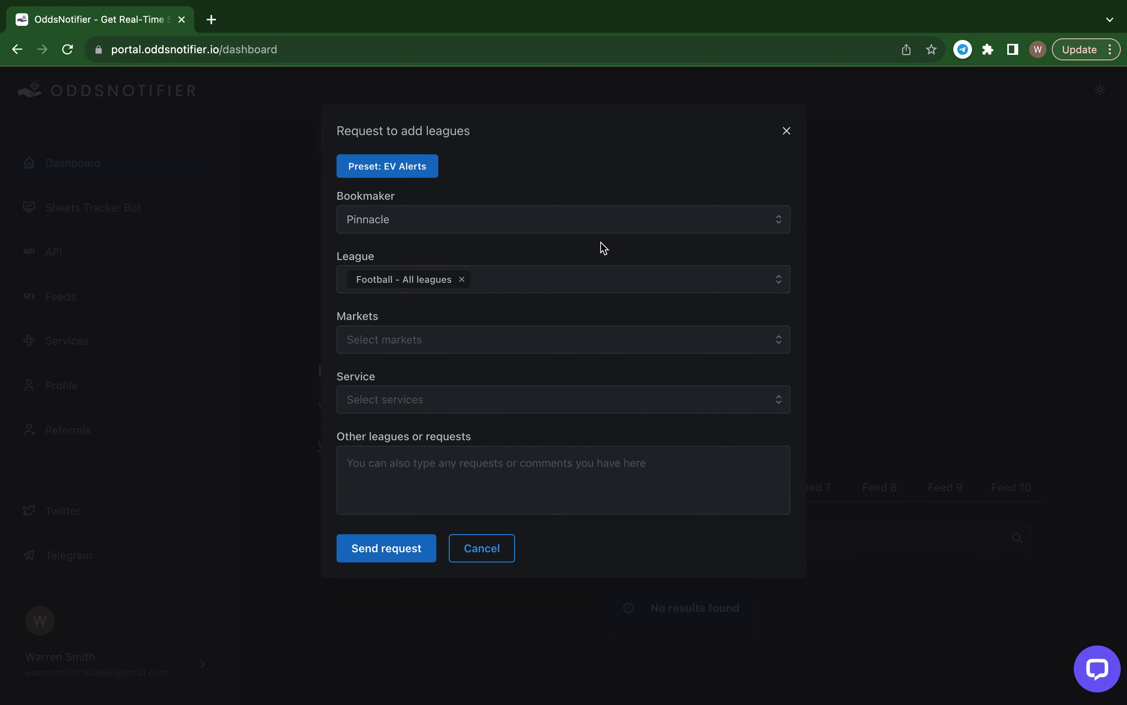
# Select the Totals, ML and Spread markets for the request
pyautogui.click(442, 345)
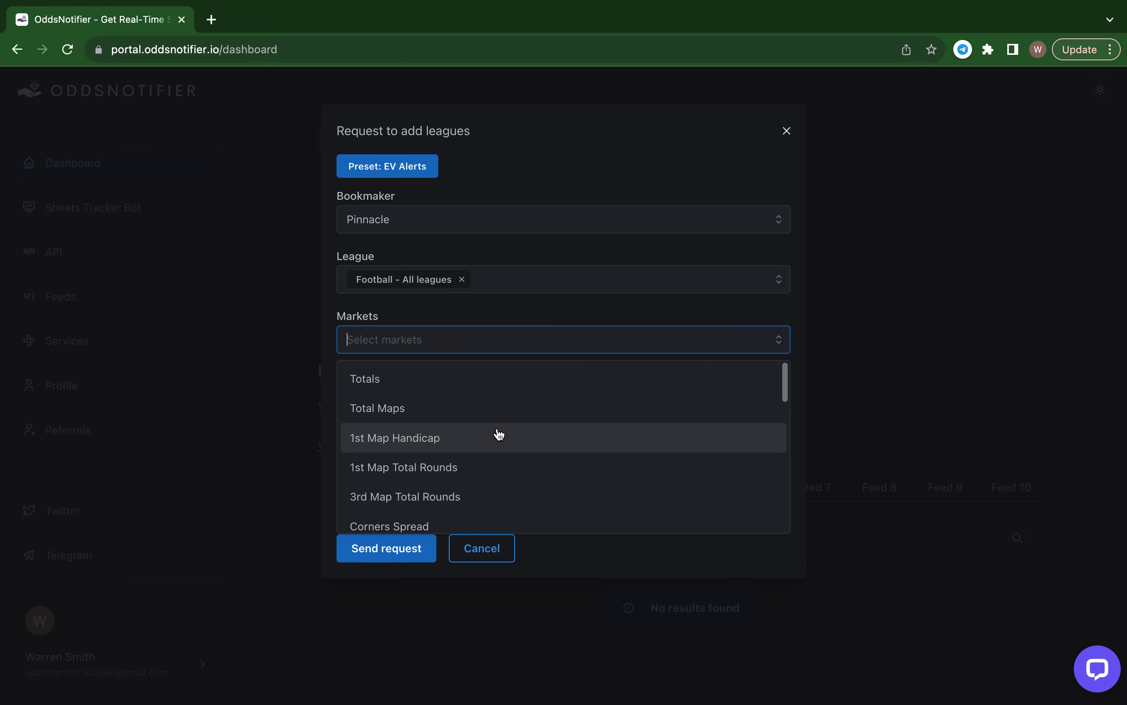
pyautogui.scroll(-1, 466, 456)
pyautogui.scroll(-2, 465, 457)
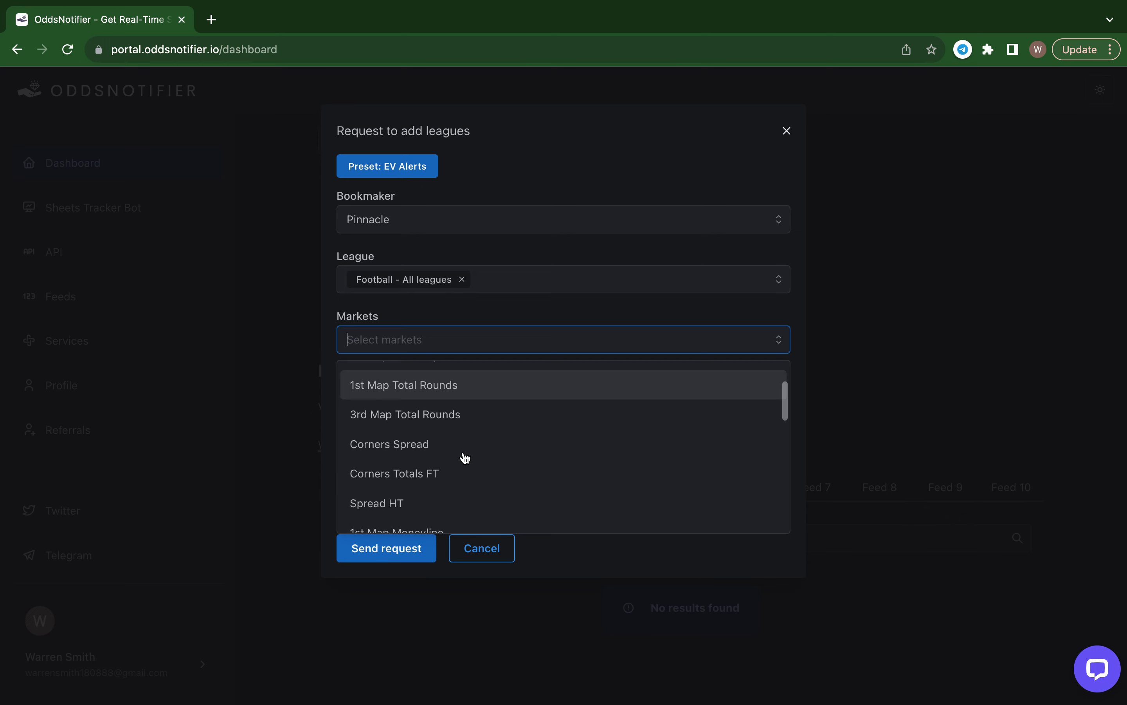
pyautogui.scroll(3, 465, 457)
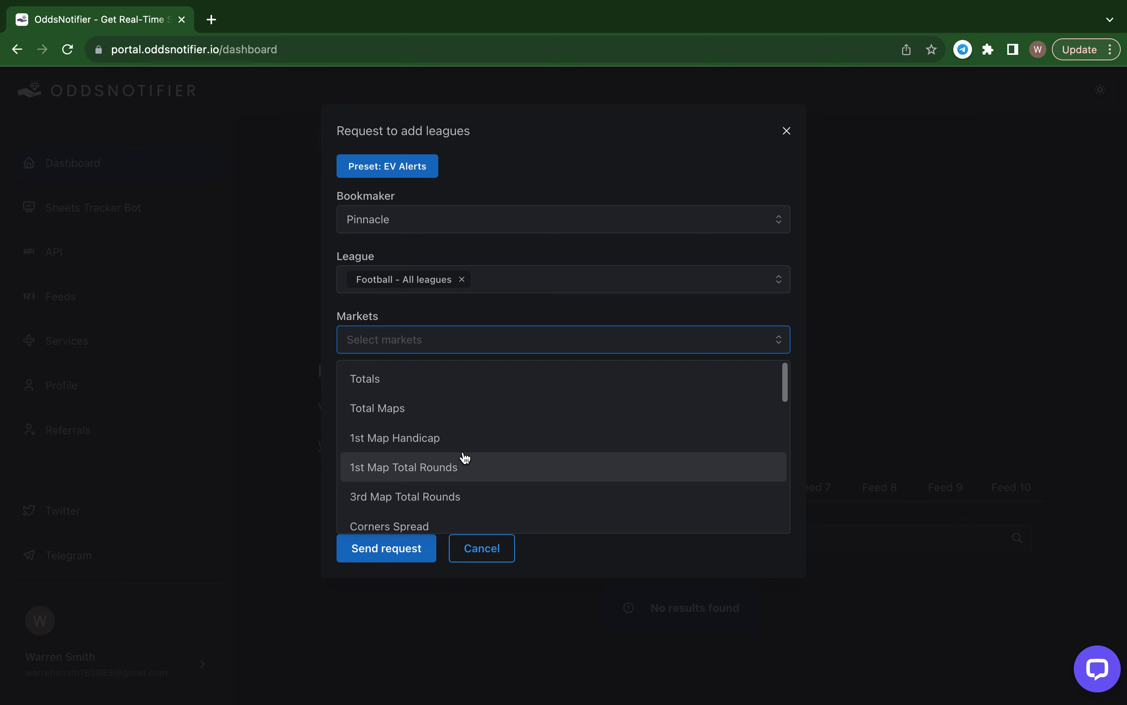
pyautogui.click(438, 385)
pyautogui.scroll(-3, 460, 431)
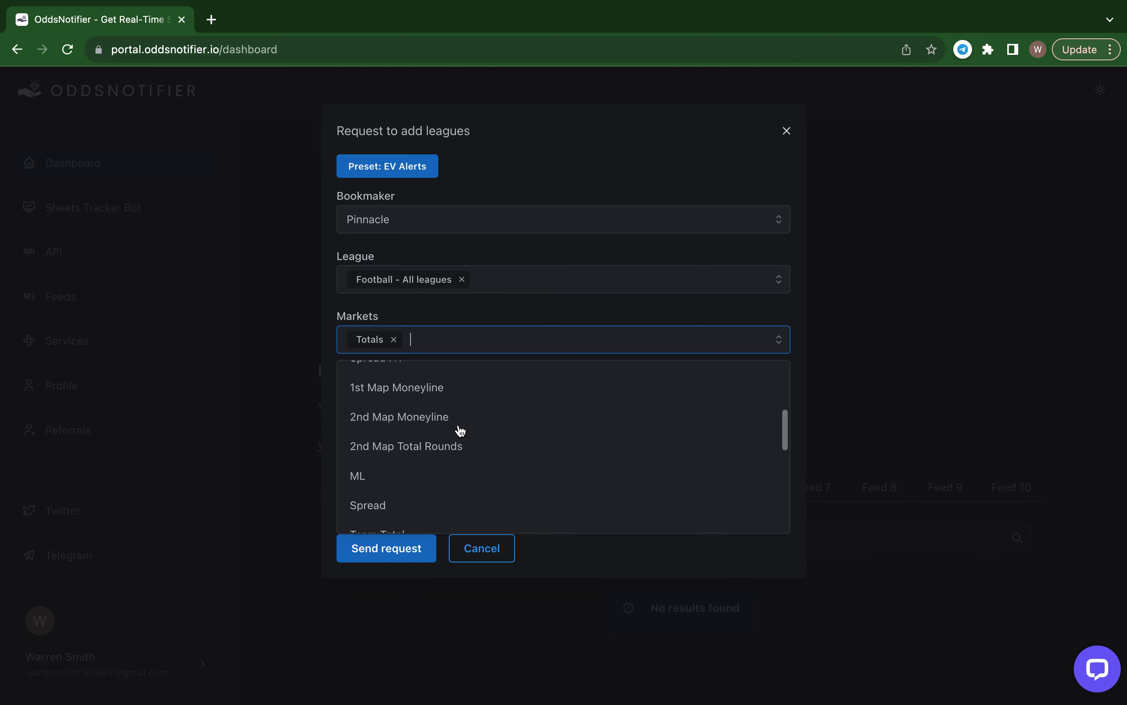
pyautogui.click(428, 419)
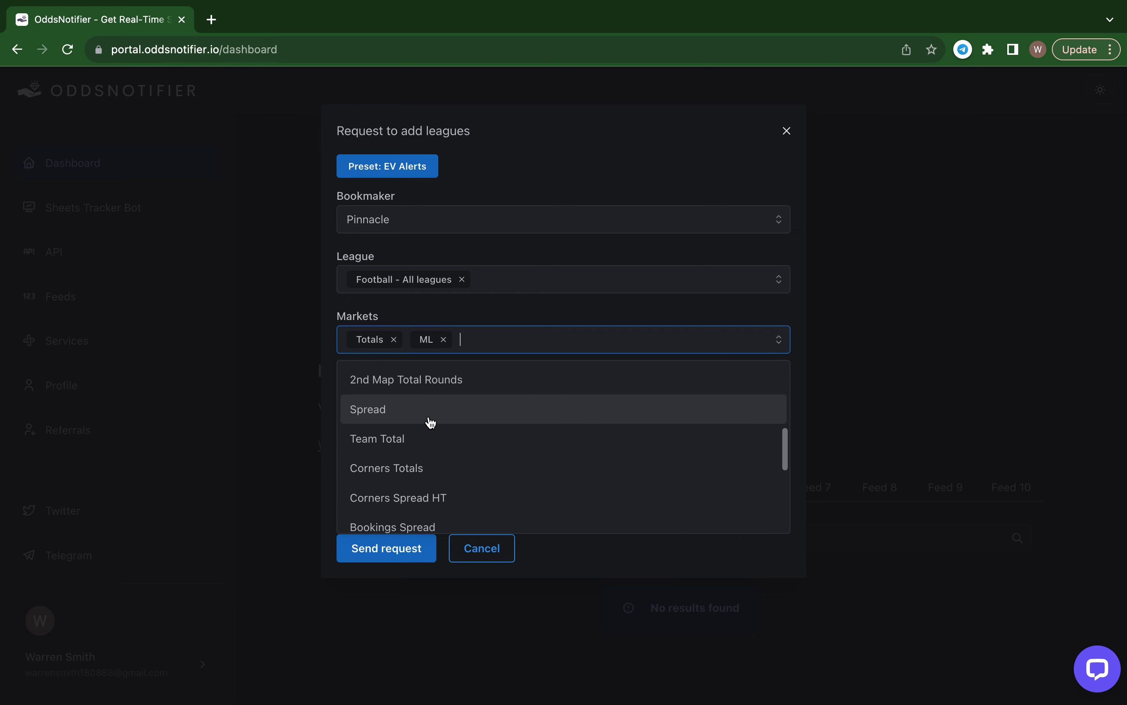
pyautogui.click(419, 417)
pyautogui.click(515, 313)
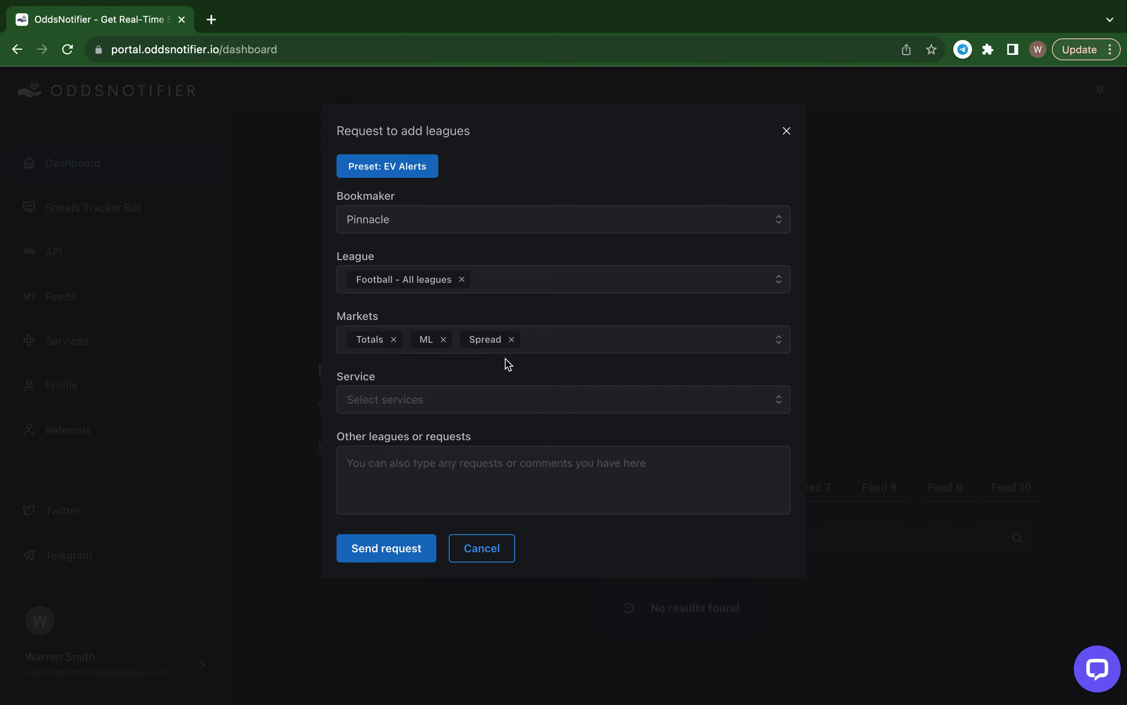
# Look through the rest of the available markets, down to 3rd Map Handicap, without adding any
pyautogui.click(602, 341)
pyautogui.scroll(-5, 512, 469)
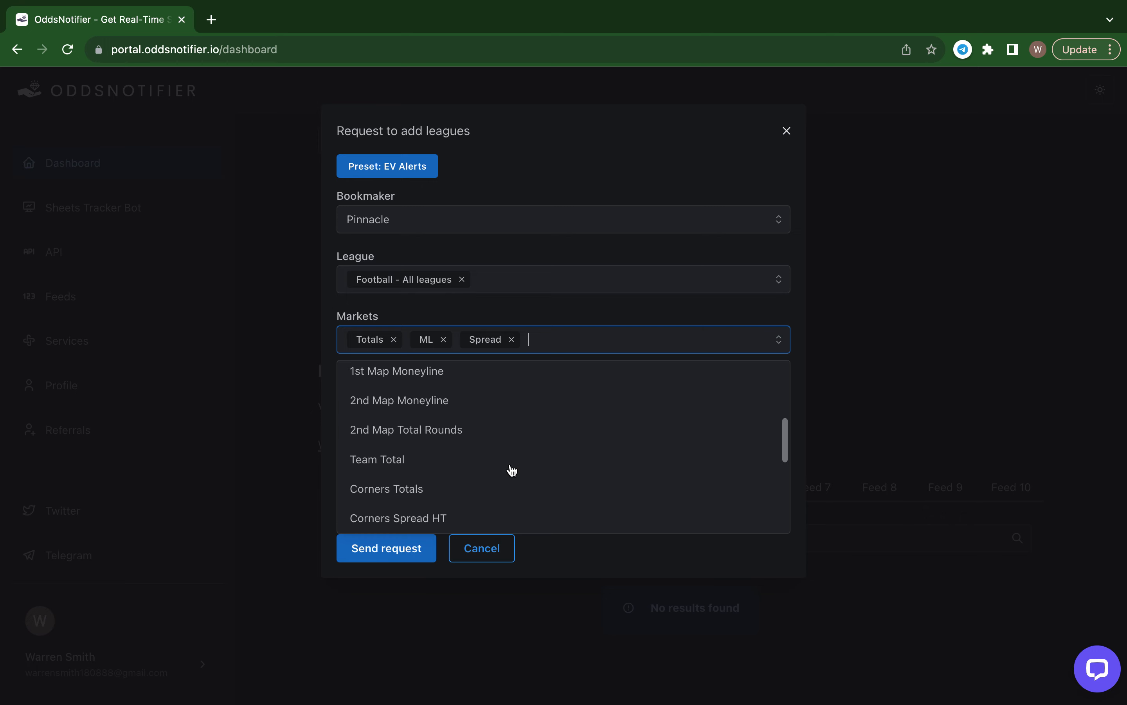
pyautogui.scroll(-2, 512, 469)
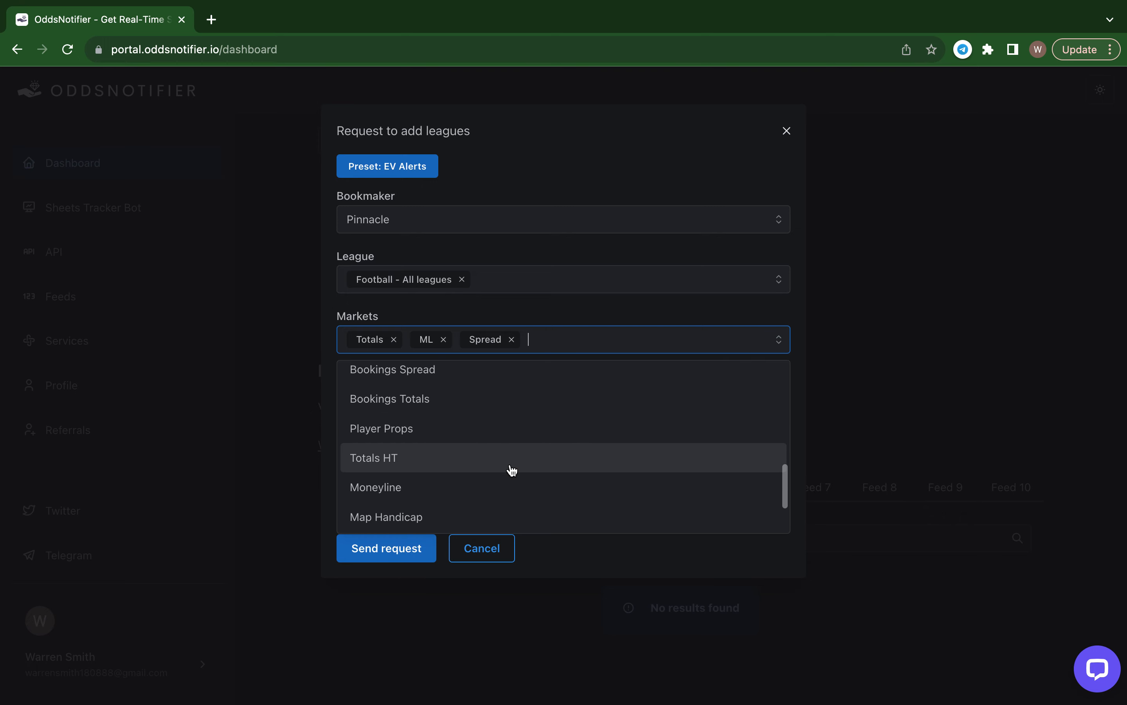
pyautogui.scroll(-3, 512, 469)
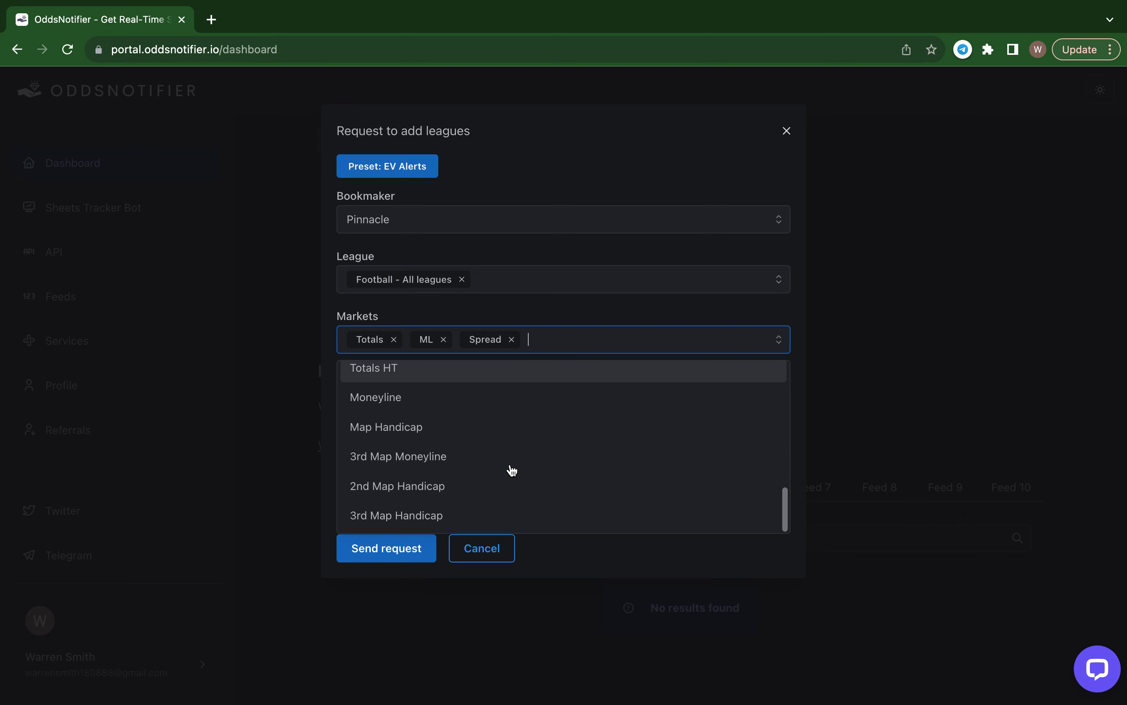
pyautogui.click(535, 310)
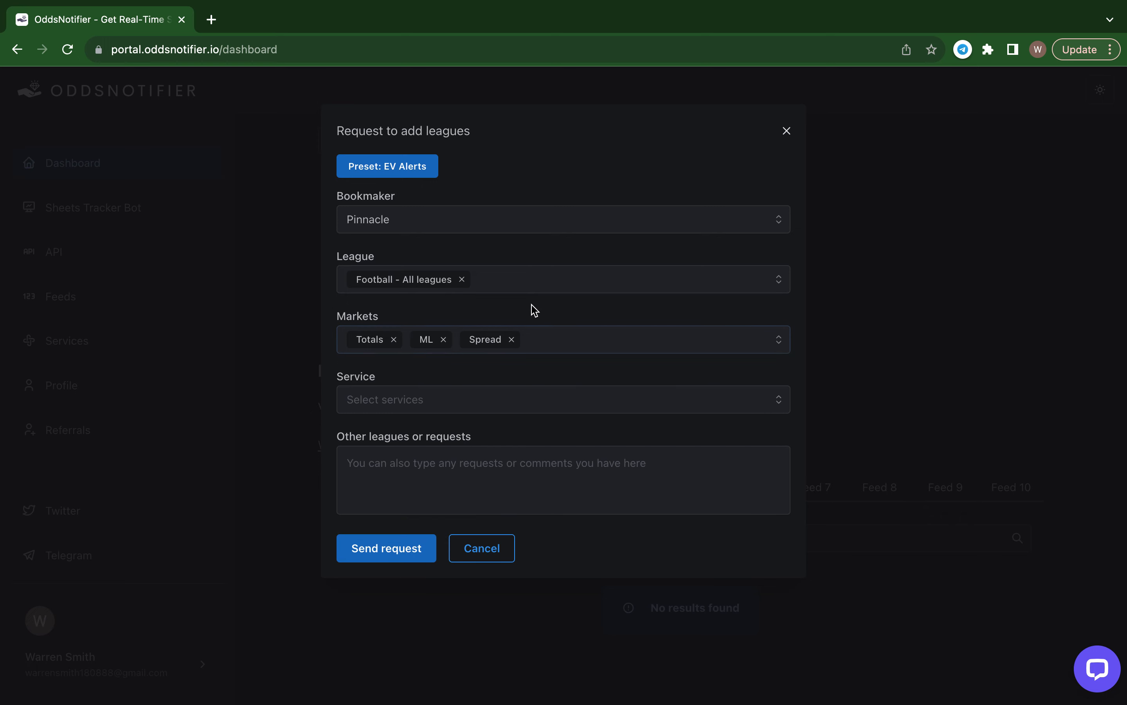
# Choose Odds movements as the service and set its feed to 4
pyautogui.click(487, 401)
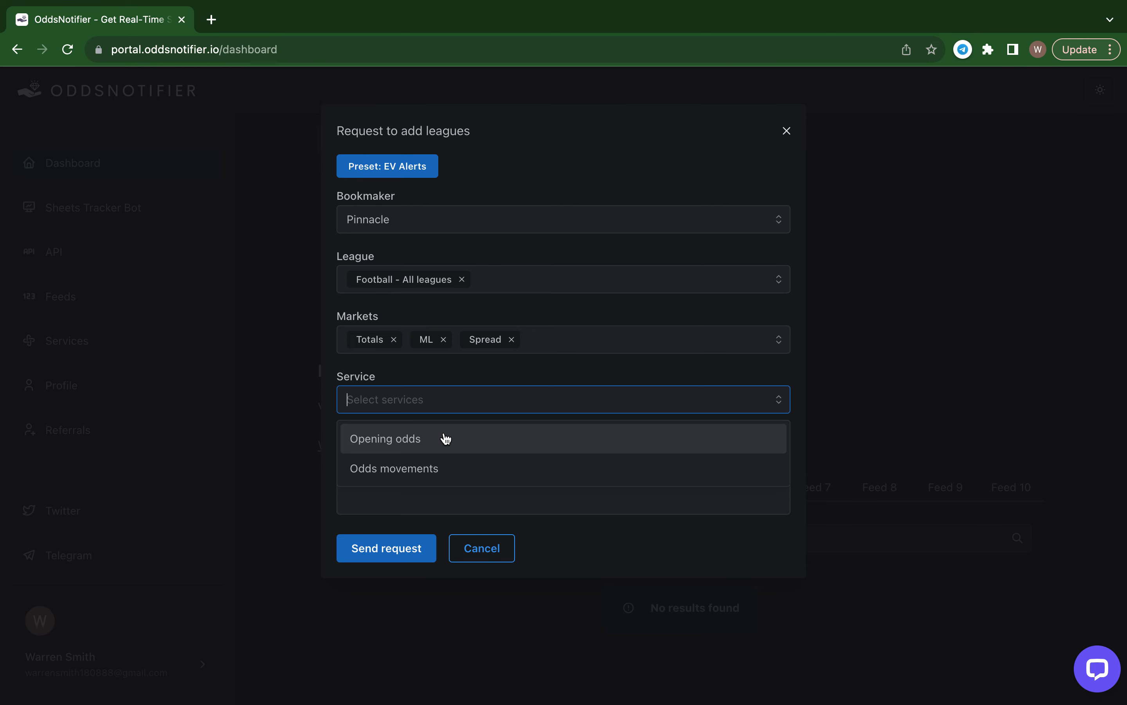
pyautogui.click(438, 468)
pyautogui.click(539, 366)
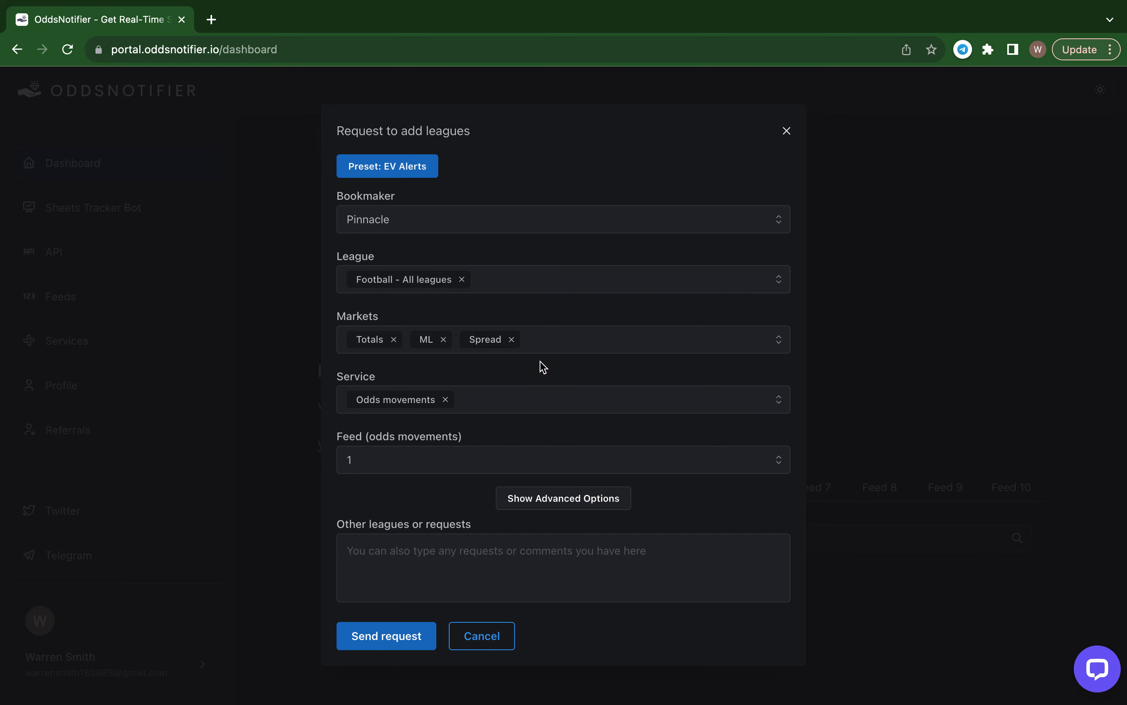
pyautogui.click(410, 462)
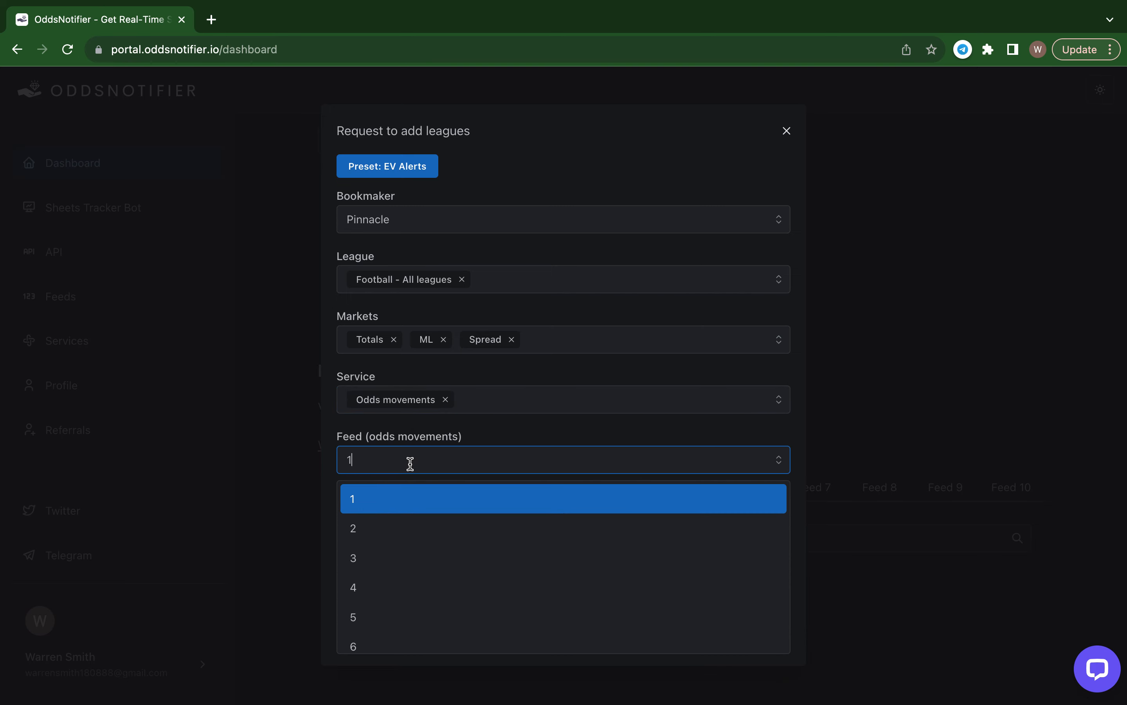
pyautogui.click(505, 426)
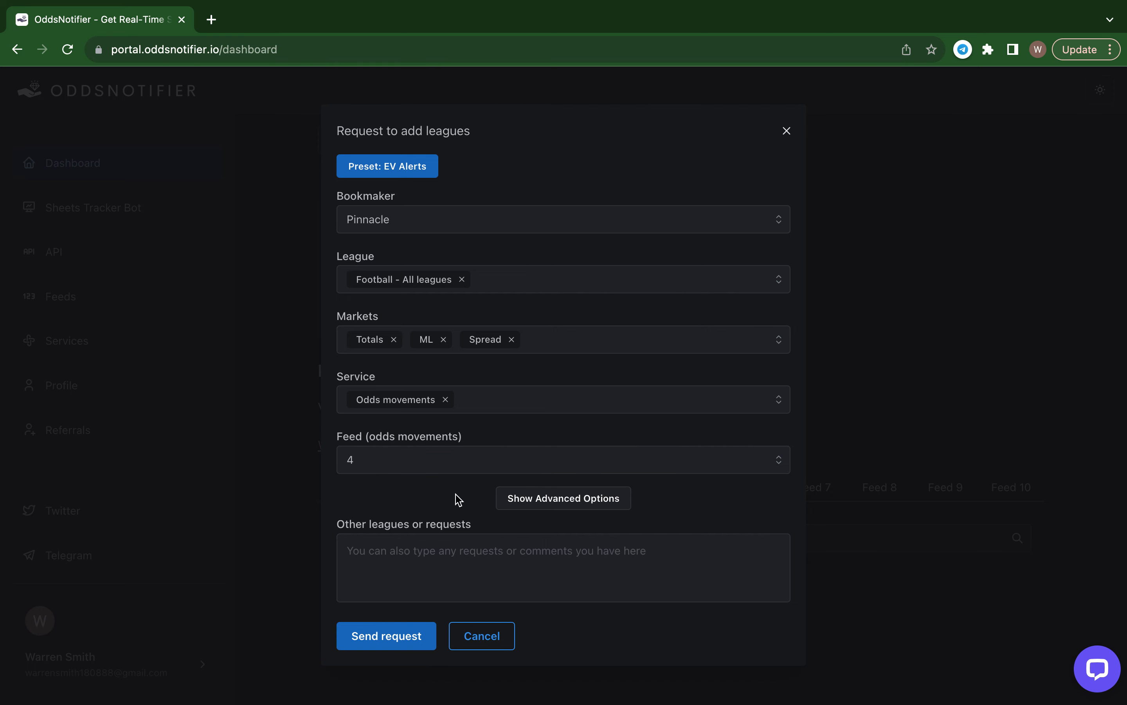
# Show the advanced options for odds movements and review the limit, odds, match start and EV comparison fields
pyautogui.click(561, 499)
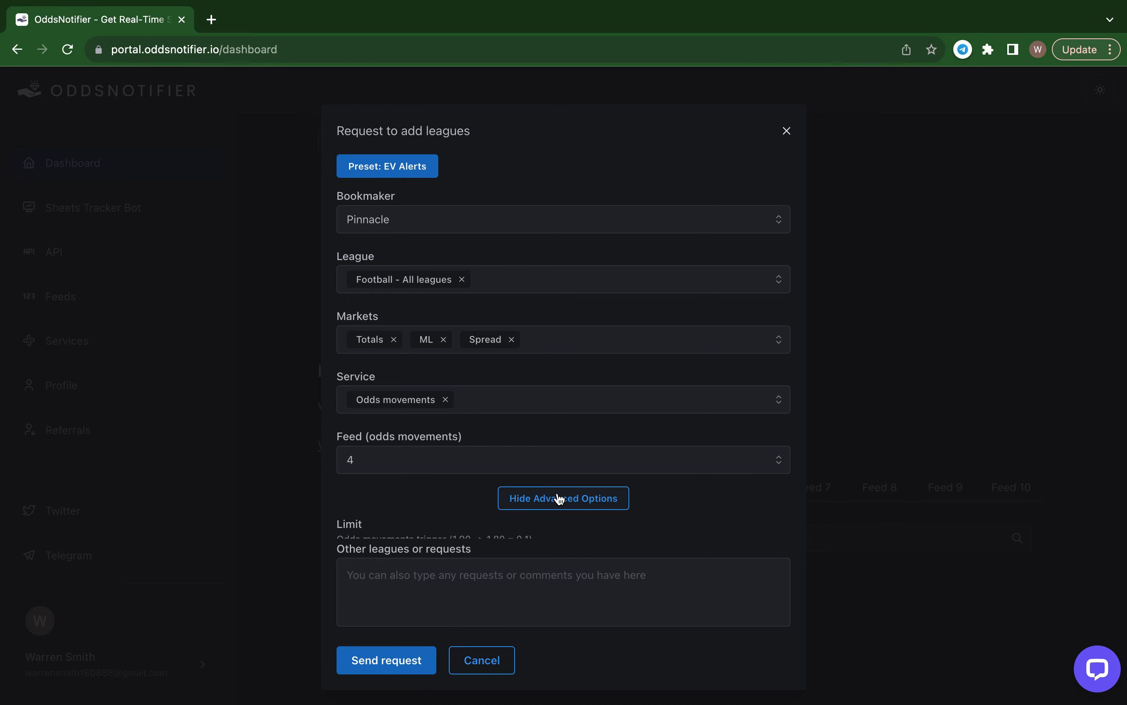
pyautogui.scroll(-5, 540, 379)
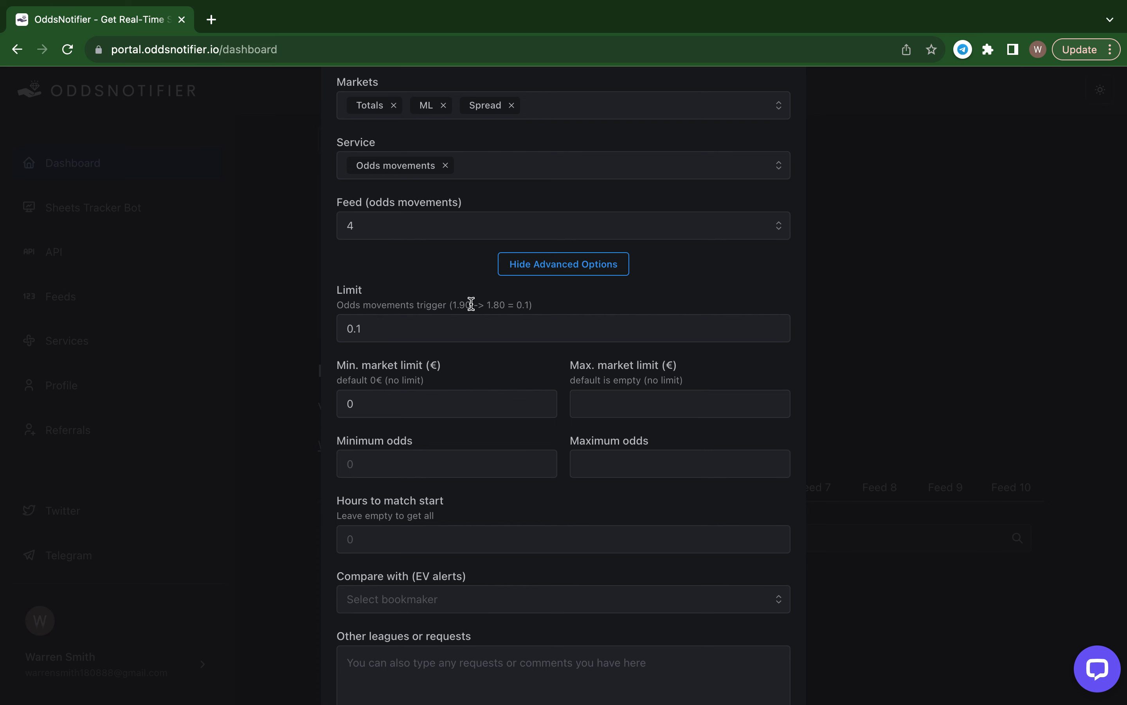
# Try an odds movements limit of 0.05, and set it back to 0.1
pyautogui.click(390, 332)
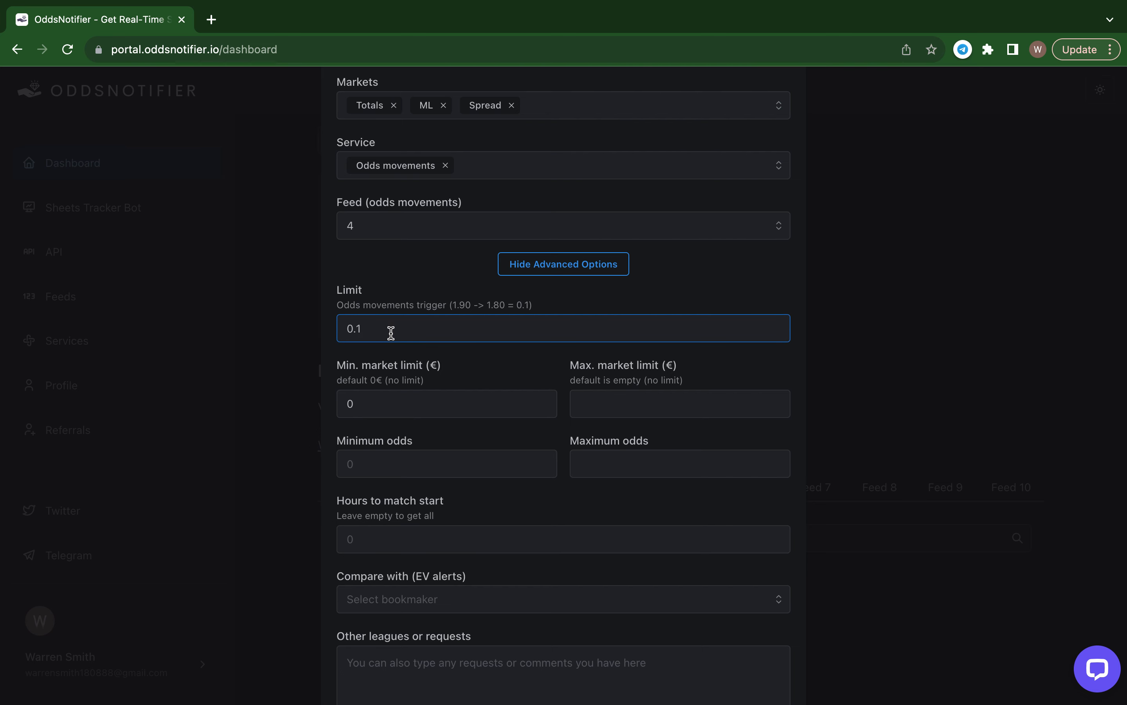
pyautogui.press('BackSpace')
pyautogui.write('05')
pyautogui.press('BackSpace')
pyautogui.press('BackSpace')
pyautogui.write('1')
pyautogui.click(449, 278)
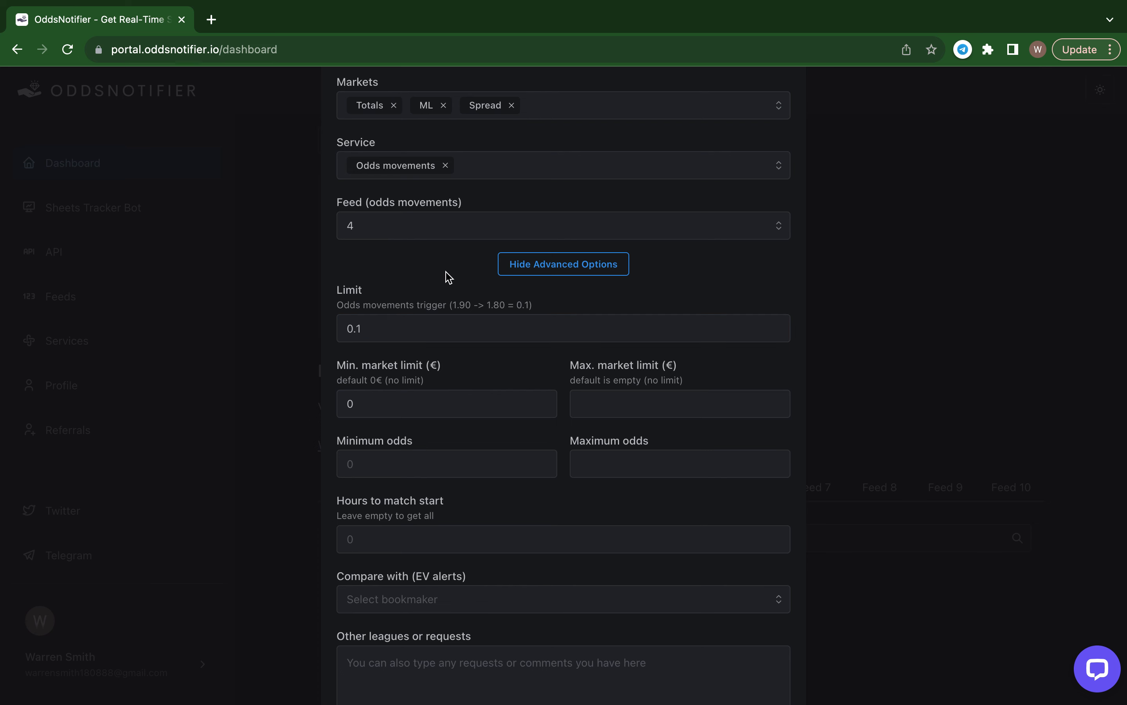
# Try a minimum market limit of €99, and clear the field
pyautogui.scroll(-3, 467, 377)
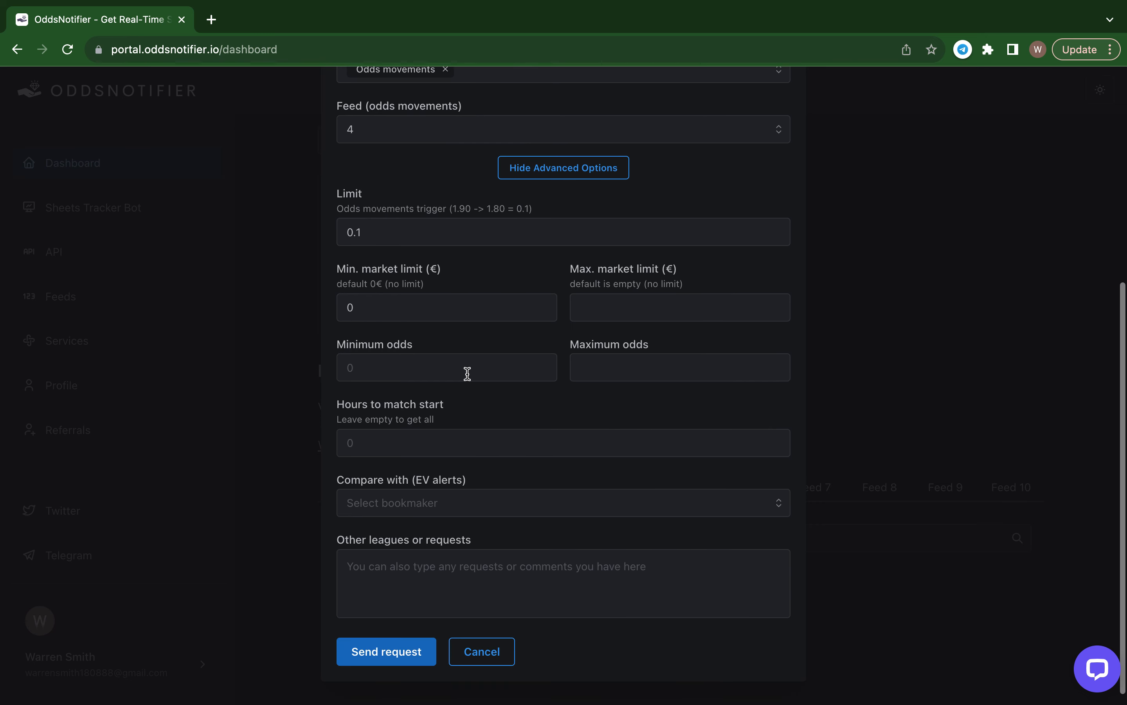
pyautogui.click(417, 310)
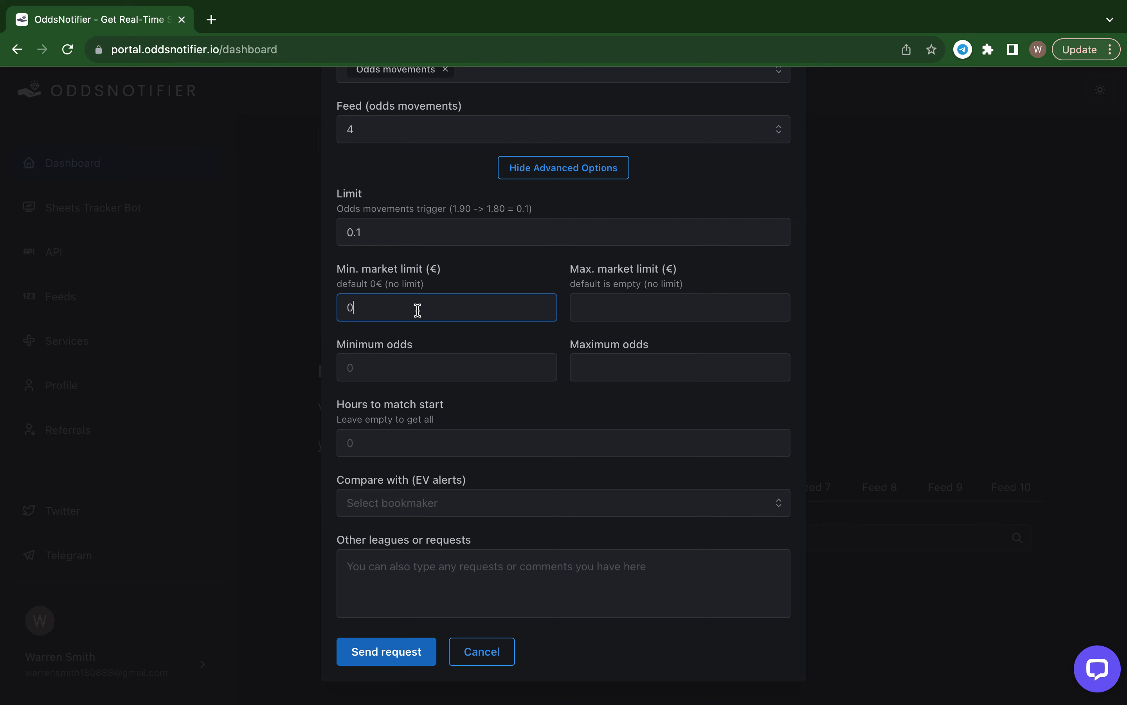
pyautogui.press('BackSpace')
pyautogui.write('99')
pyautogui.click(479, 290)
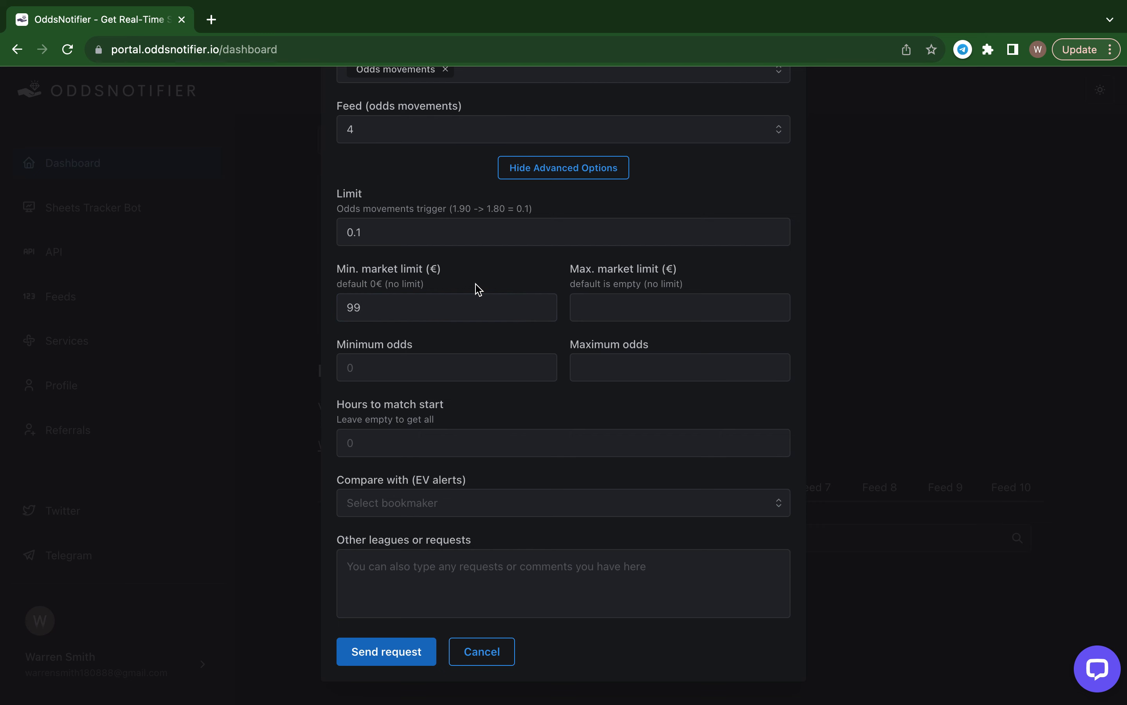
pyautogui.click(414, 317)
pyautogui.press('BackSpace')
pyautogui.press('BackSpace')
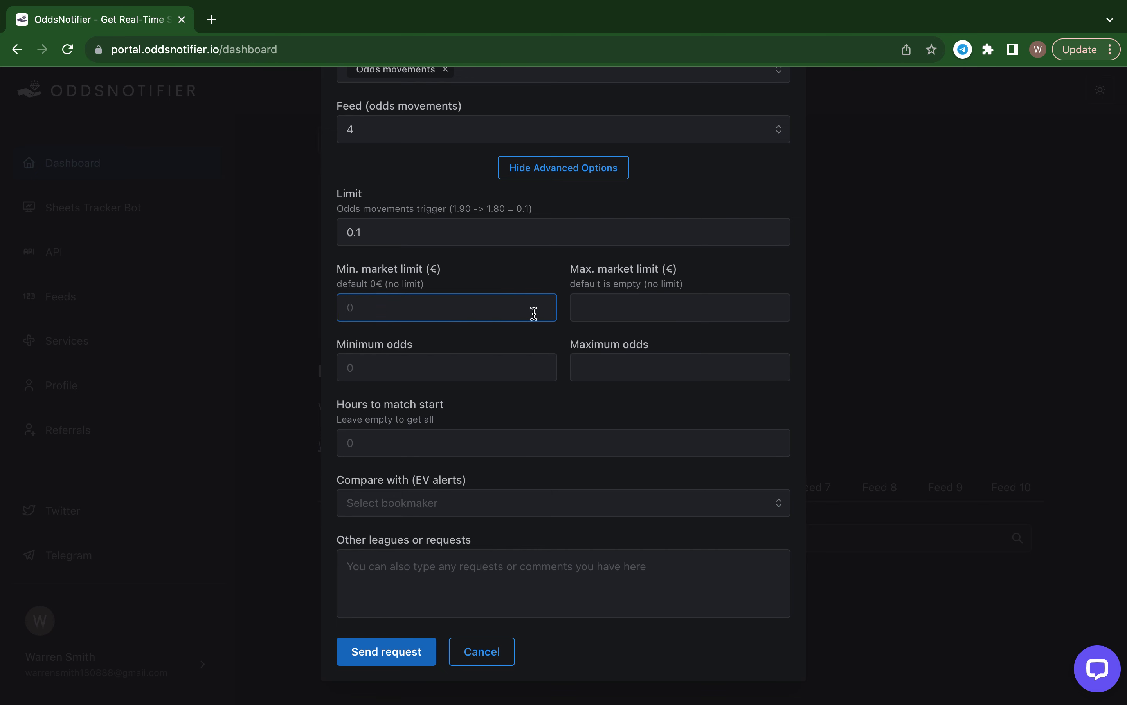
# Try a maximum market limit of €5000, and clear the field
pyautogui.click(629, 302)
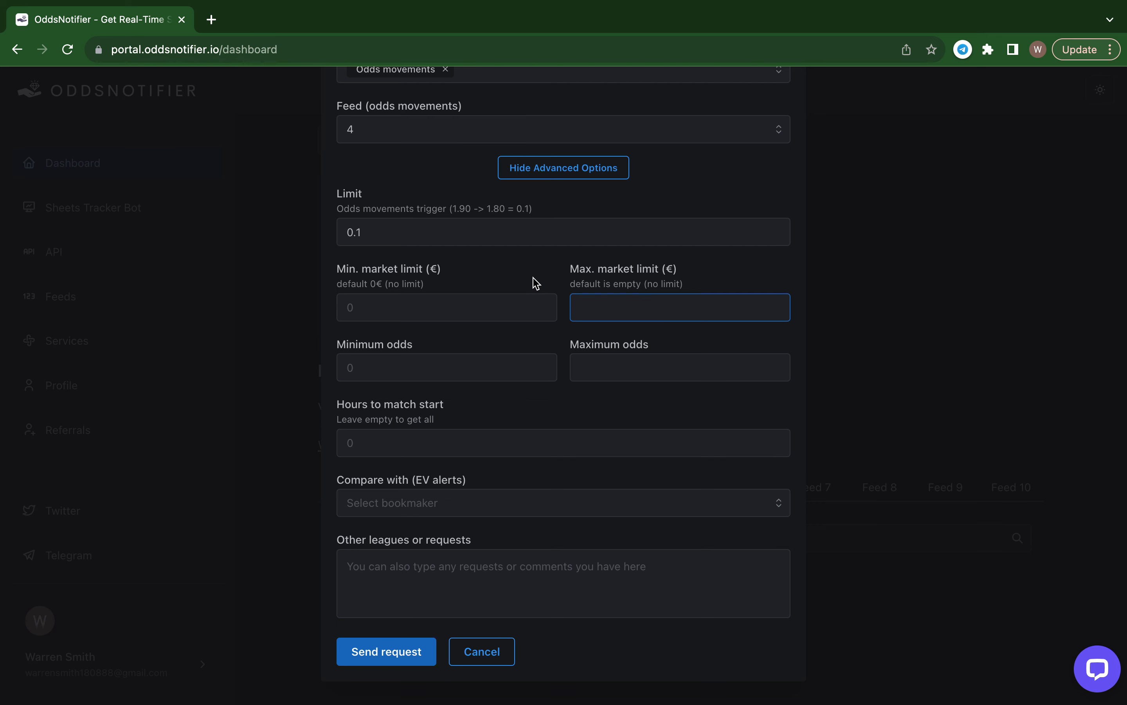
pyautogui.write('5000')
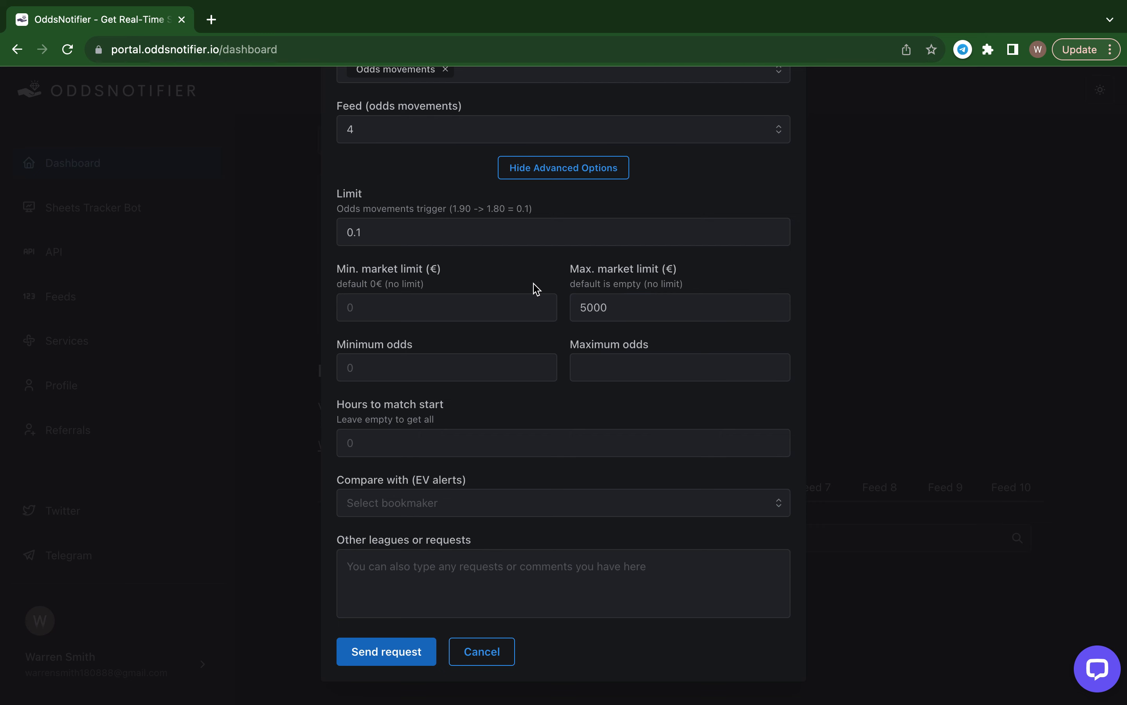
pyautogui.press('BackSpace')
pyautogui.press('BackSpace')
pyautogui.press('BackSpace')
pyautogui.press('BackSpace')
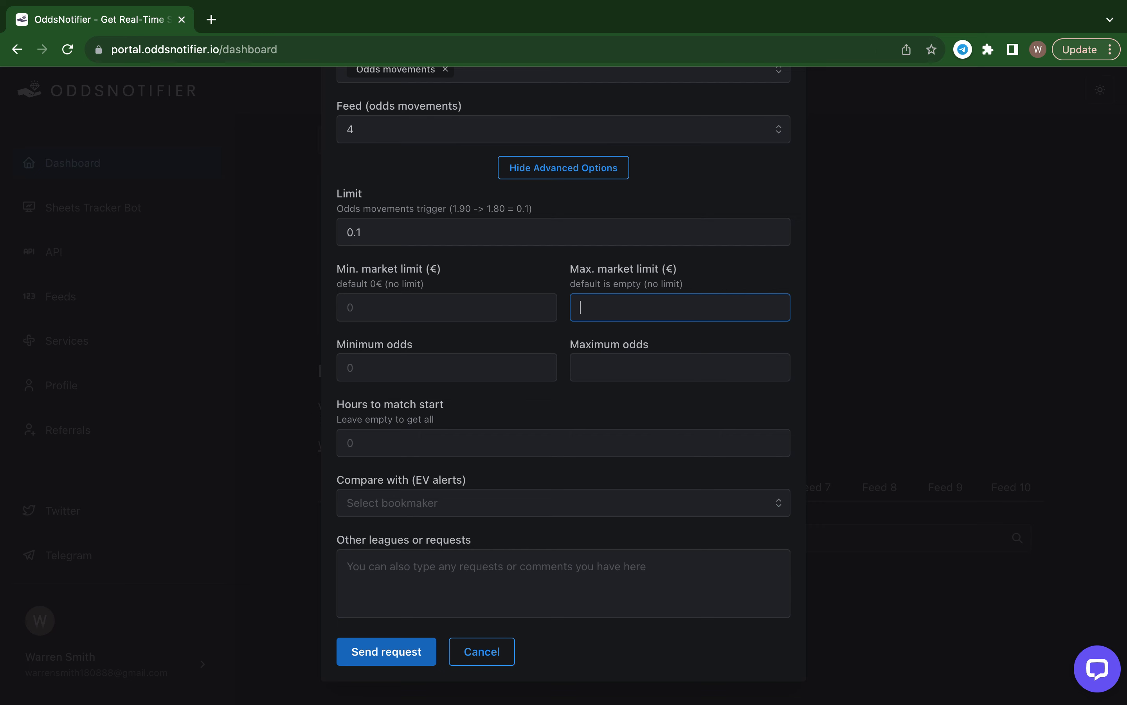
# Try minimum odds of 5.00, clear the value, and go to the maximum odds field
pyautogui.click(434, 369)
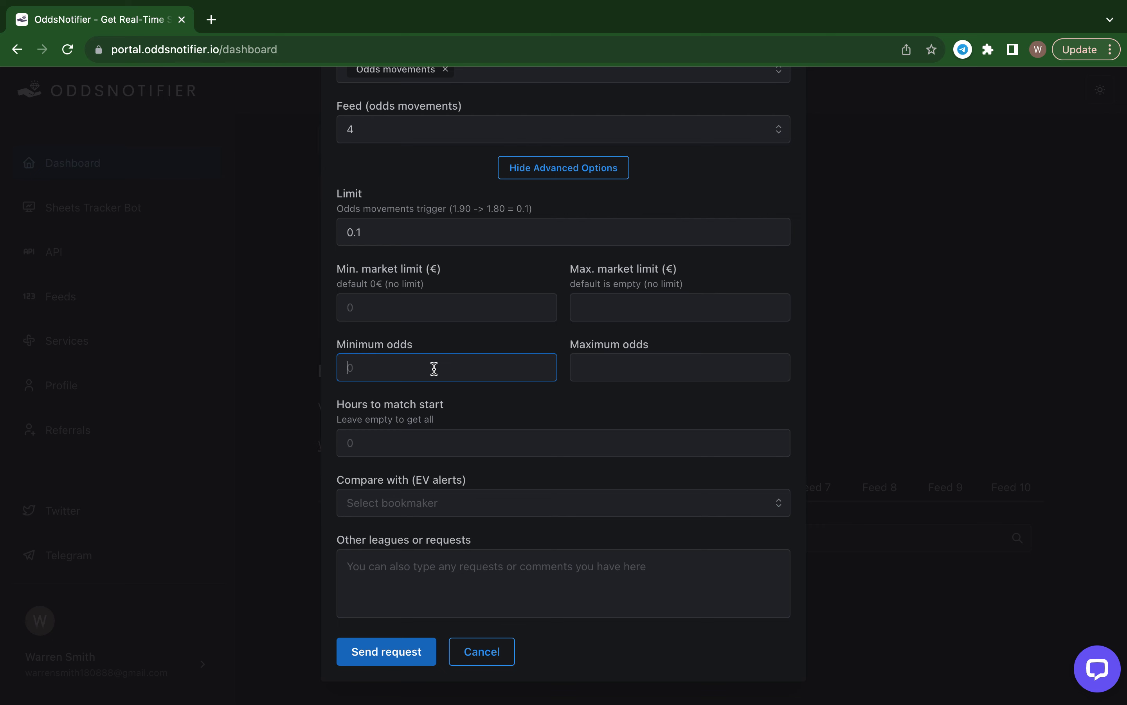
pyautogui.write('5.00')
pyautogui.press('BackSpace')
pyautogui.press('BackSpace')
pyautogui.press('BackSpace')
pyautogui.press('BackSpace')
pyautogui.click(634, 364)
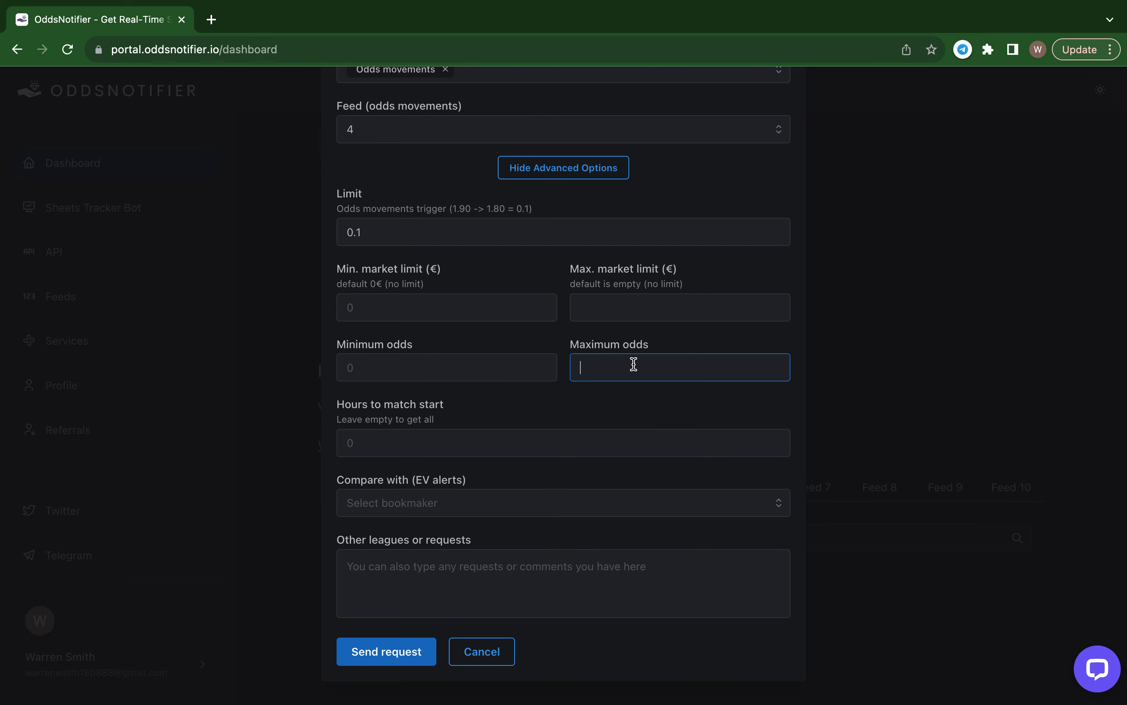
# Try 6, 0.5 and 0.25 as the hours to match start, and leave the field empty
pyautogui.click(417, 446)
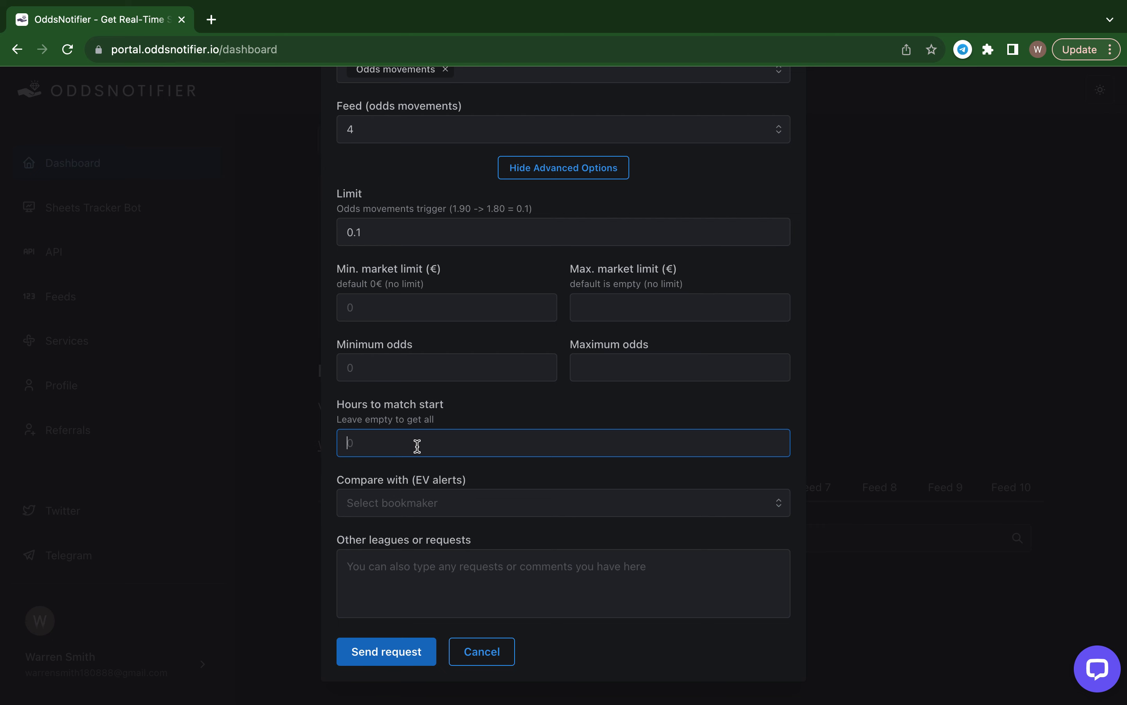
pyautogui.write('6')
pyautogui.write('0.5')
pyautogui.press('BackSpace')
pyautogui.press('BackSpace')
pyautogui.press('BackSpace')
pyautogui.write('0.25')
pyautogui.press('BackSpace')
pyautogui.press('BackSpace')
pyautogui.press('BackSpace')
pyautogui.press('BackSpace')
pyautogui.click(567, 410)
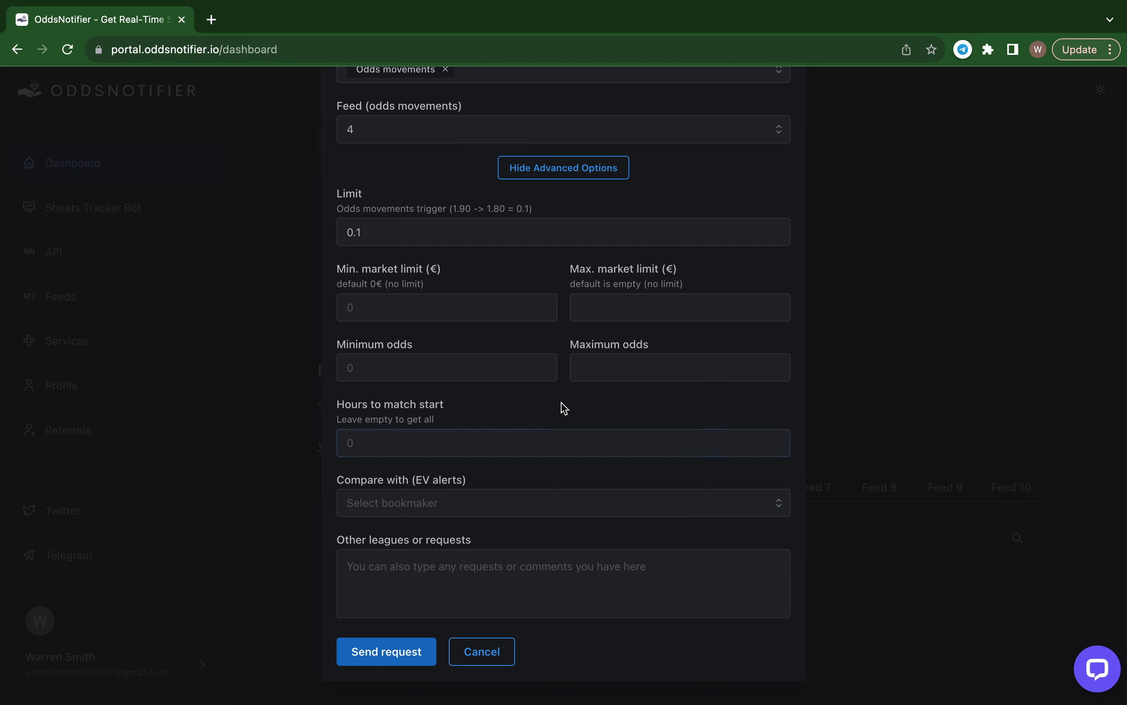
# Choose Bet365 as the bookmaker to compare with for EV alerts, and check the other bookmakers on offer
pyautogui.click(492, 505)
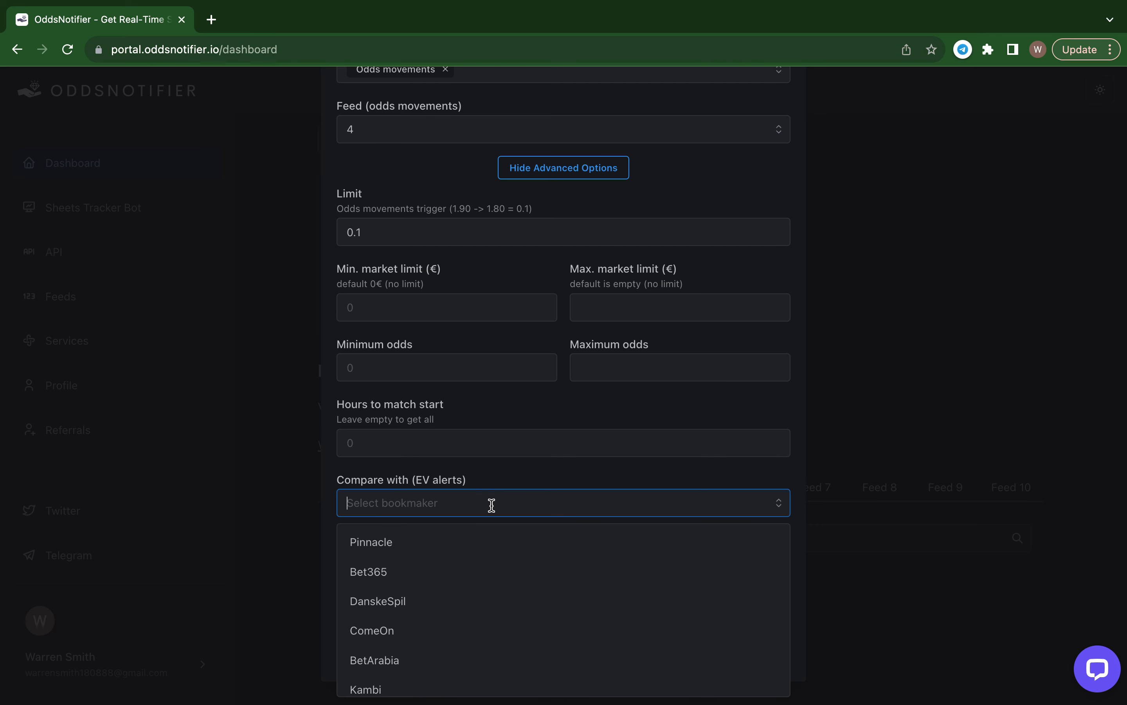
pyautogui.scroll(-1, 508, 461)
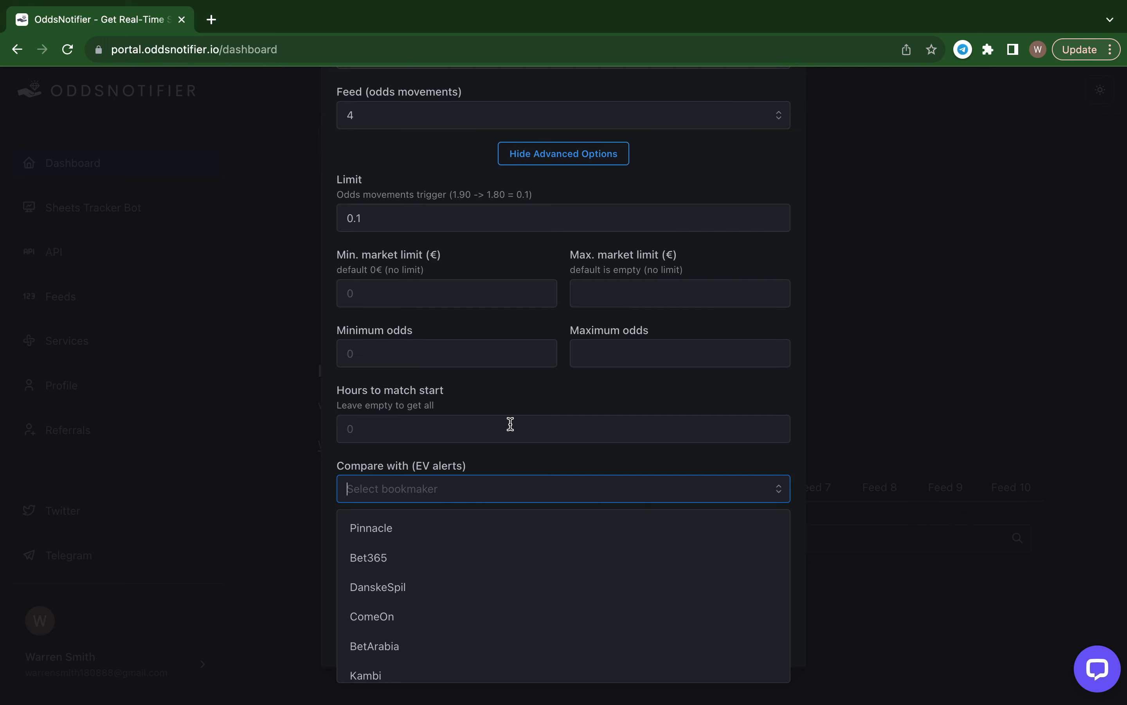
pyautogui.scroll(5, 519, 380)
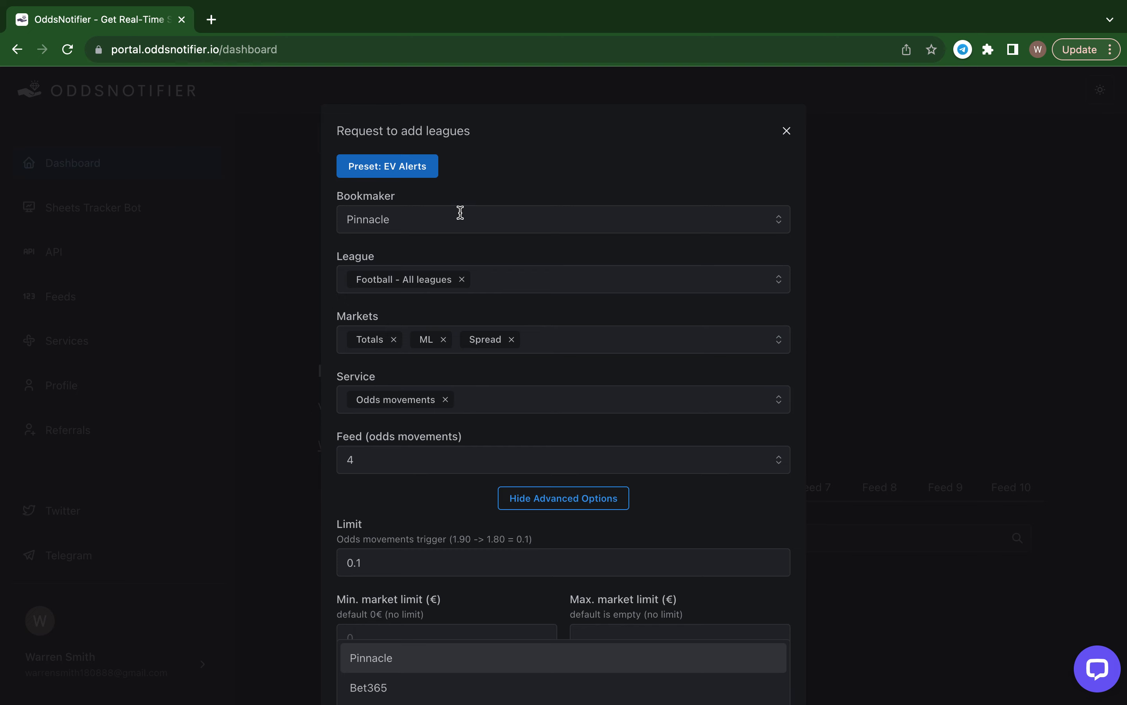
pyautogui.scroll(-5, 460, 218)
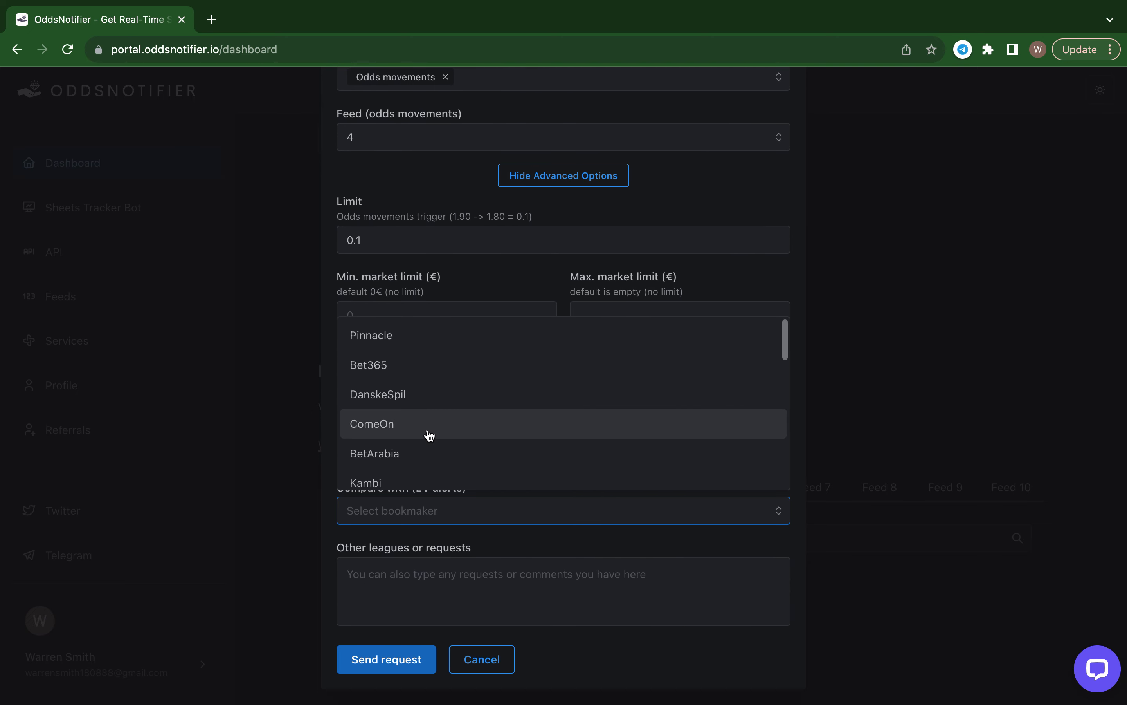
pyautogui.click(407, 366)
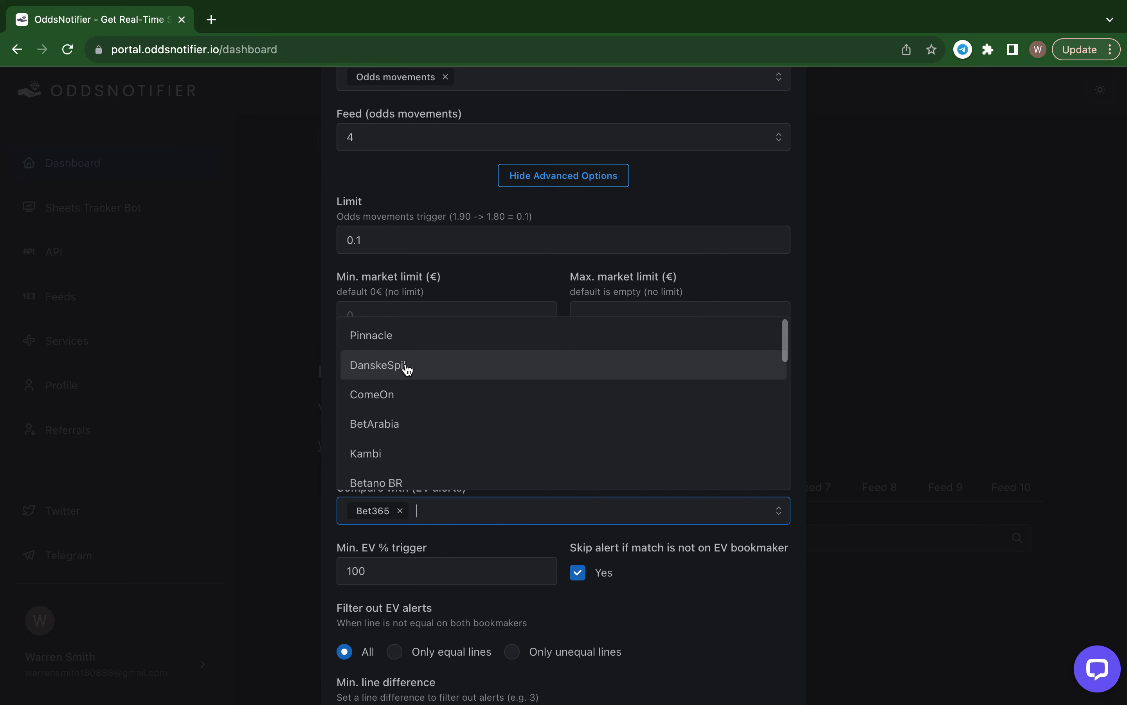
pyautogui.click(496, 281)
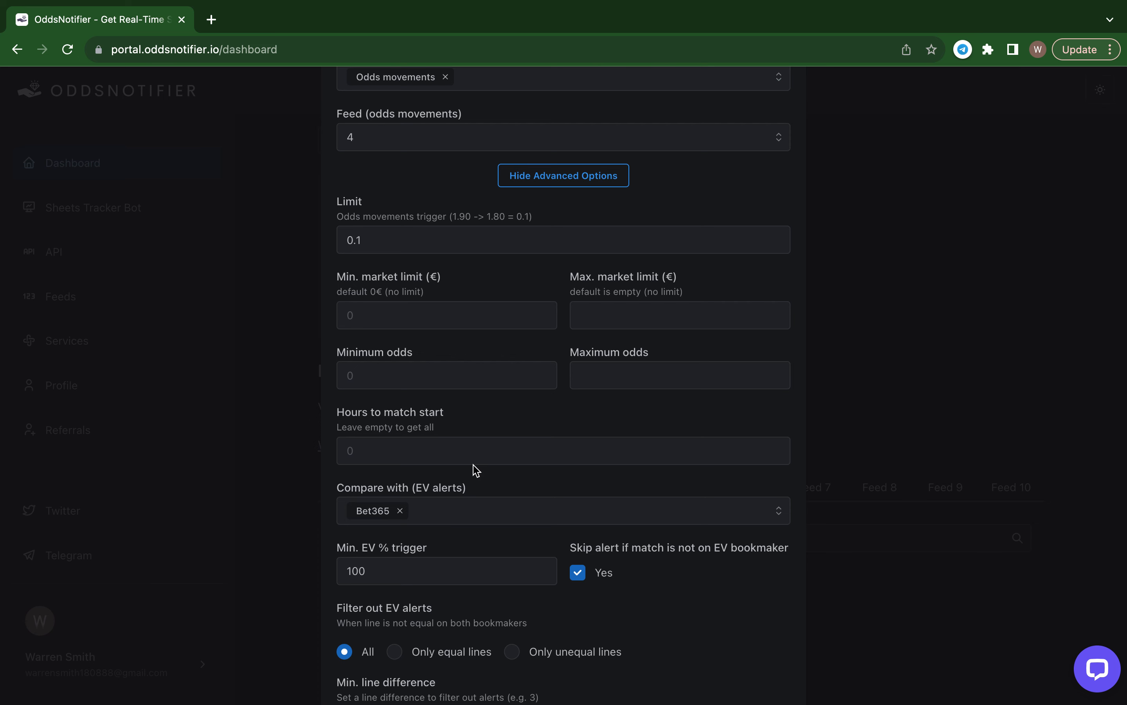
pyautogui.scroll(-3, 478, 455)
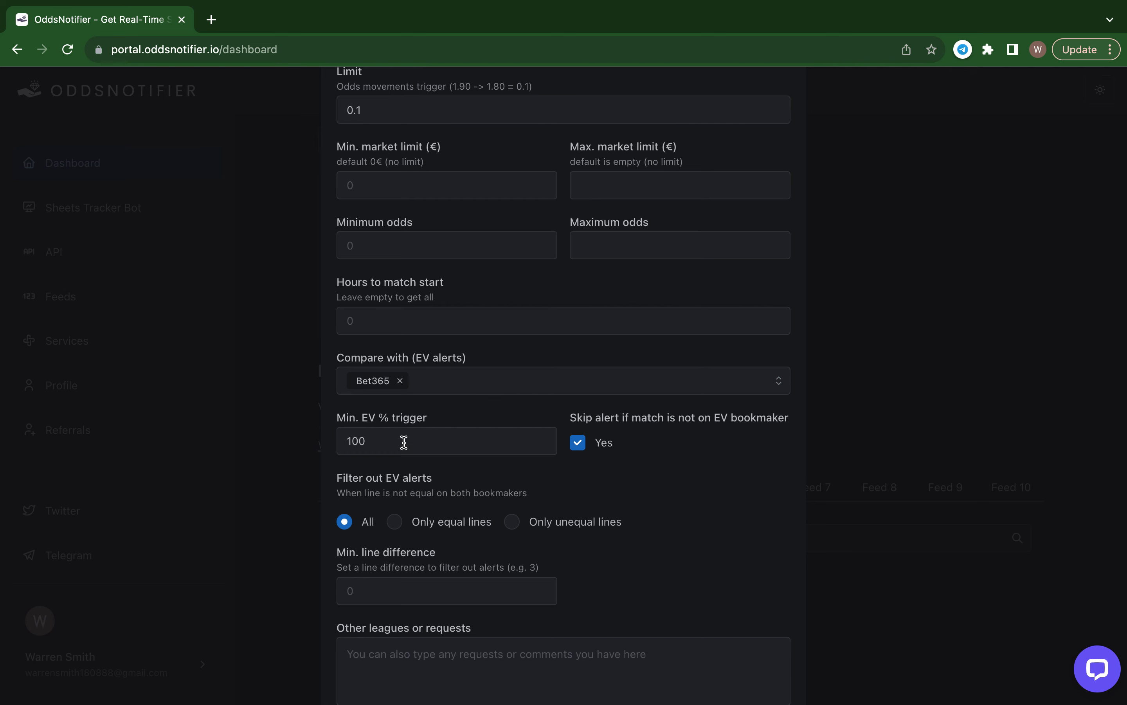
pyautogui.click(433, 381)
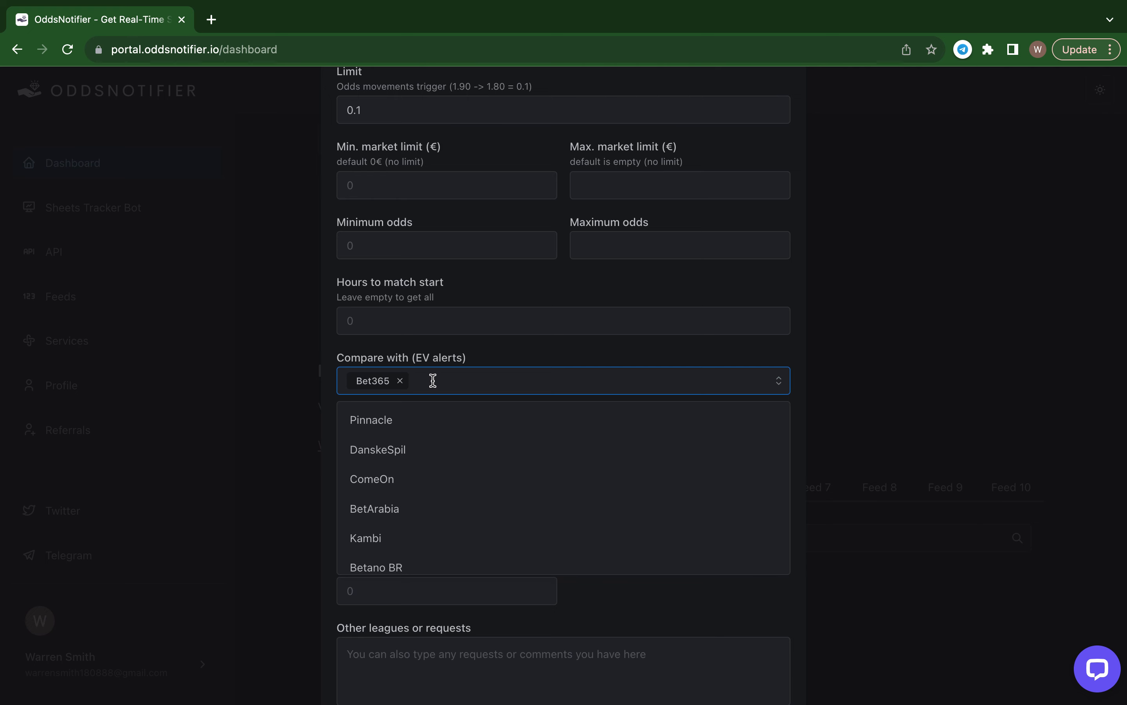
pyautogui.click(523, 352)
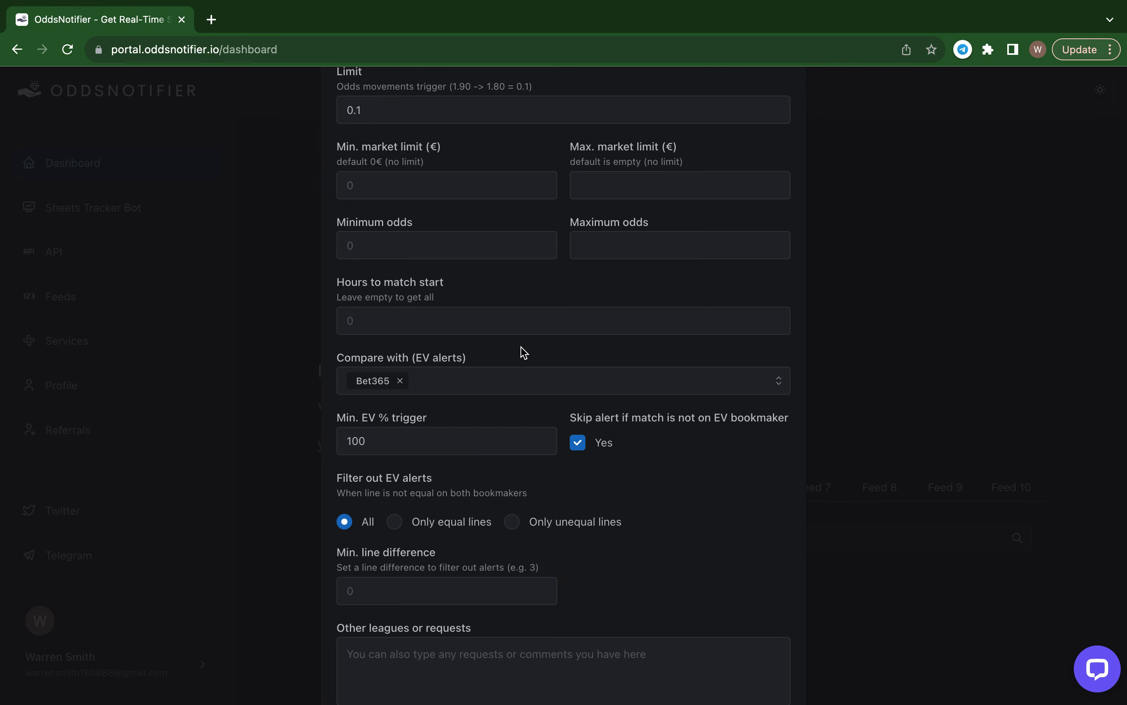
# Set the minimum EV % trigger to 107
pyautogui.click(379, 443)
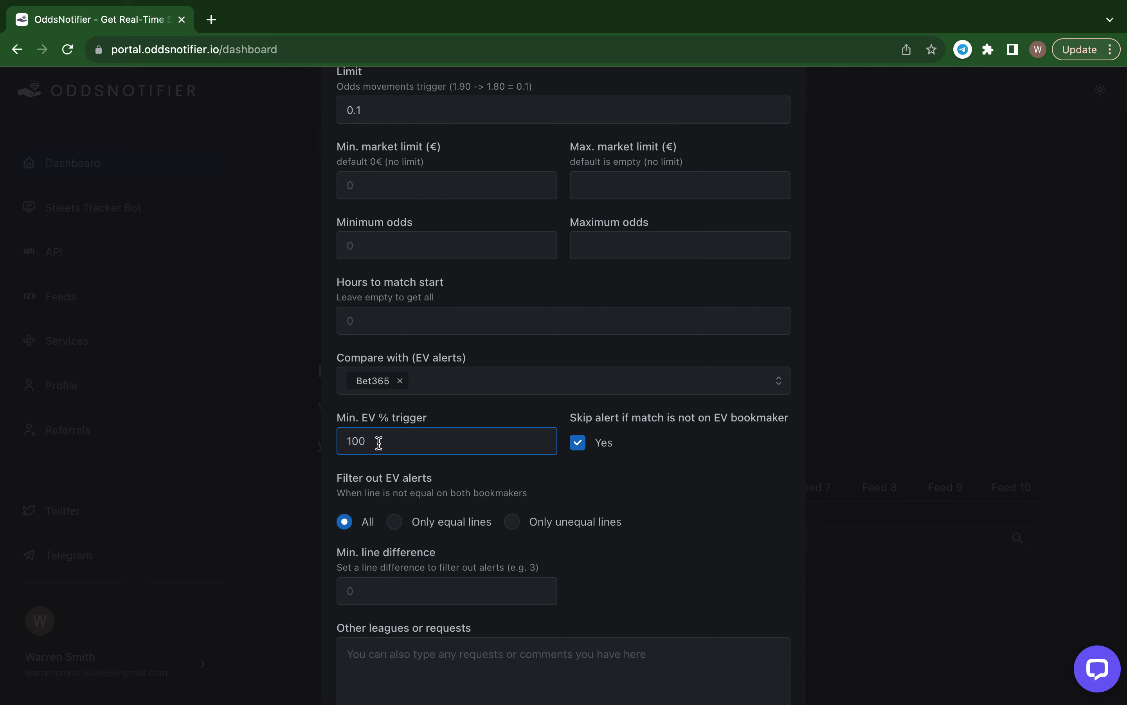
pyautogui.press('BackSpace')
pyautogui.write('7')
pyautogui.press('BackSpace')
pyautogui.write('7')
pyautogui.click(647, 500)
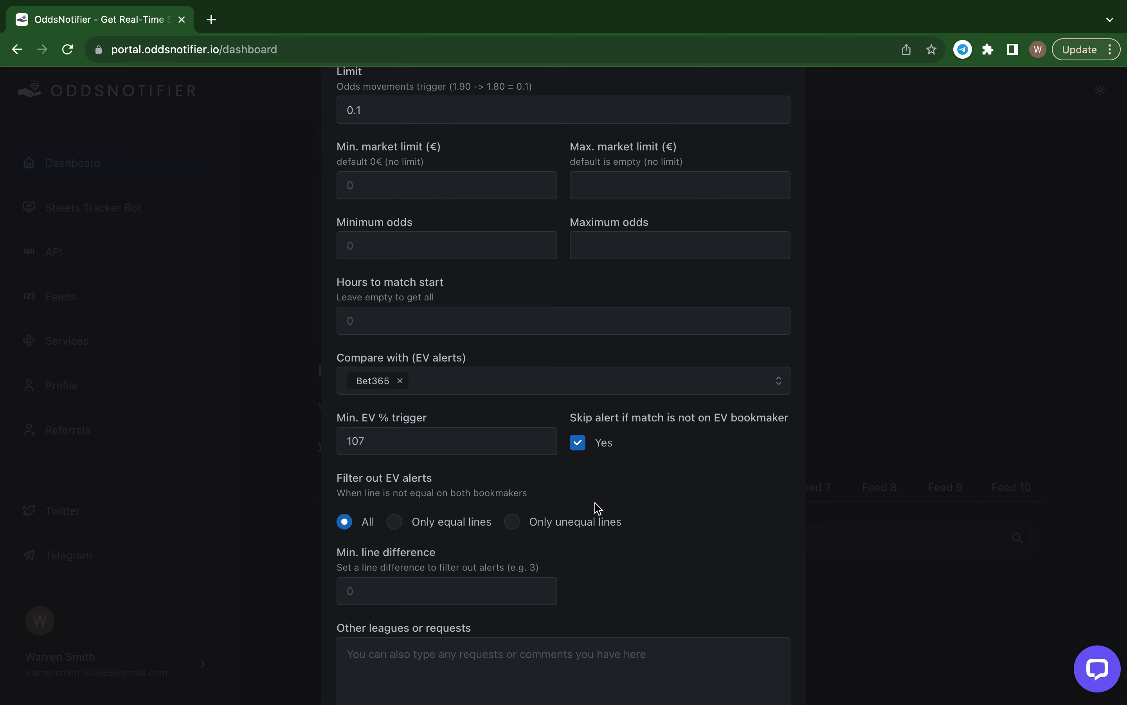
# Try the equal-lines EV alert filter, choose Only unequal lines, and go through the line difference and comment fields without filling them
pyautogui.scroll(2, 456, 375)
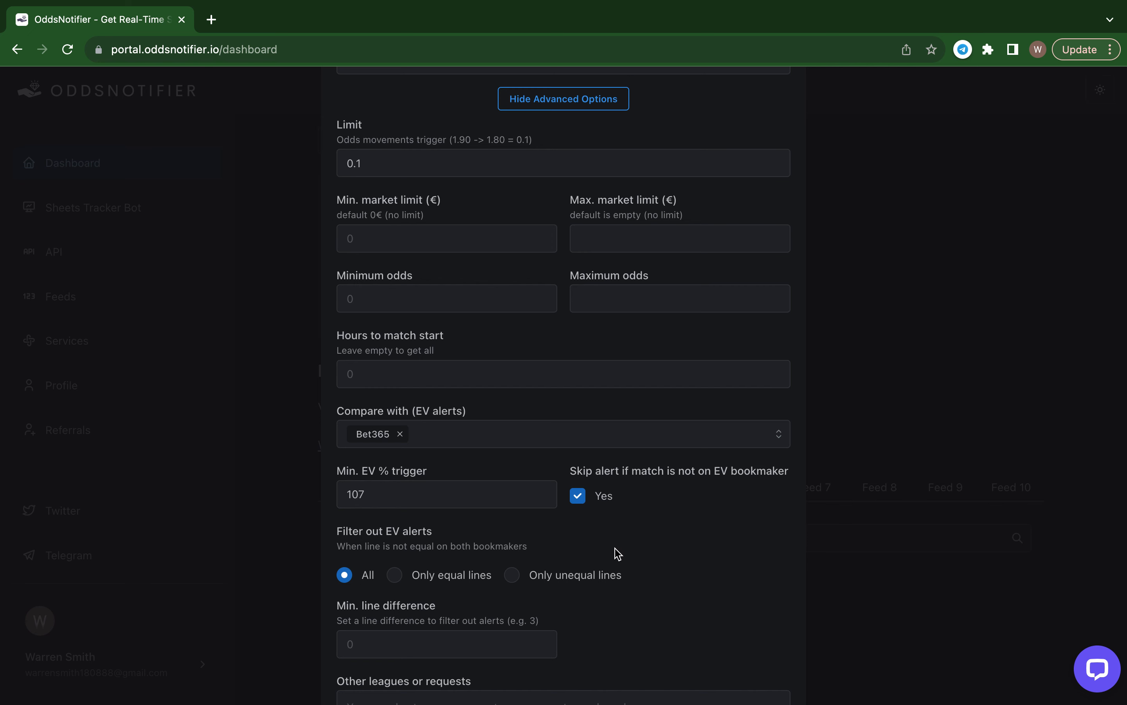
pyautogui.scroll(-3, 604, 524)
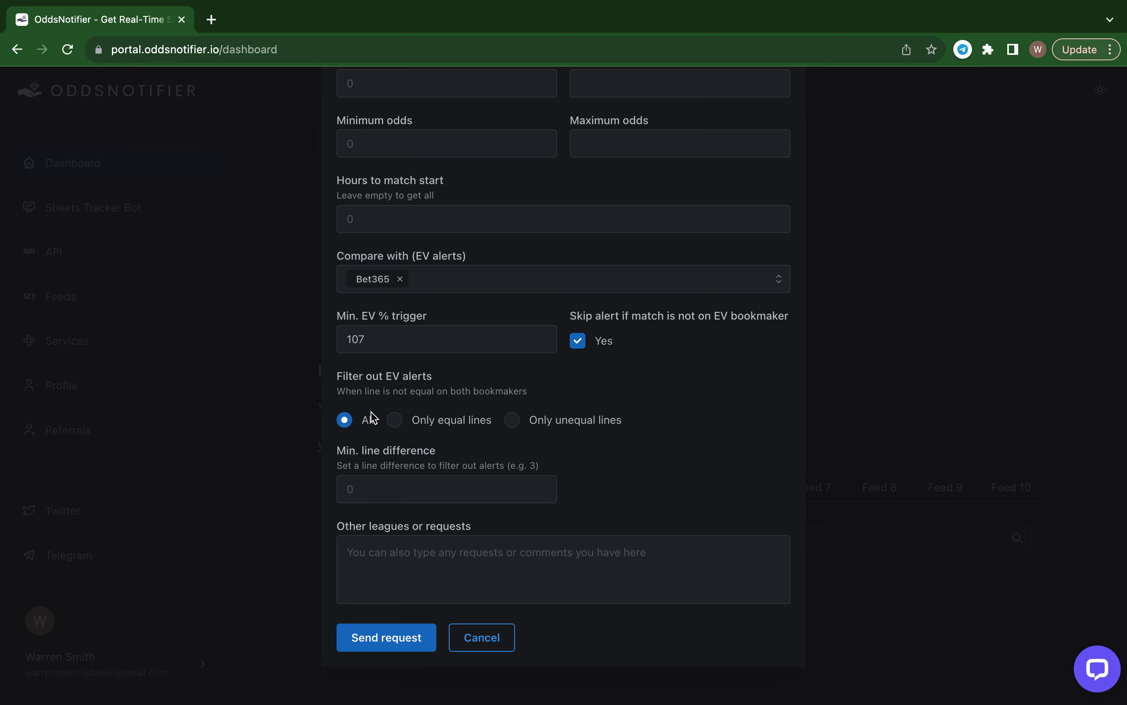
pyautogui.click(398, 426)
pyautogui.click(514, 424)
pyautogui.click(394, 420)
pyautogui.click(513, 424)
pyautogui.click(385, 489)
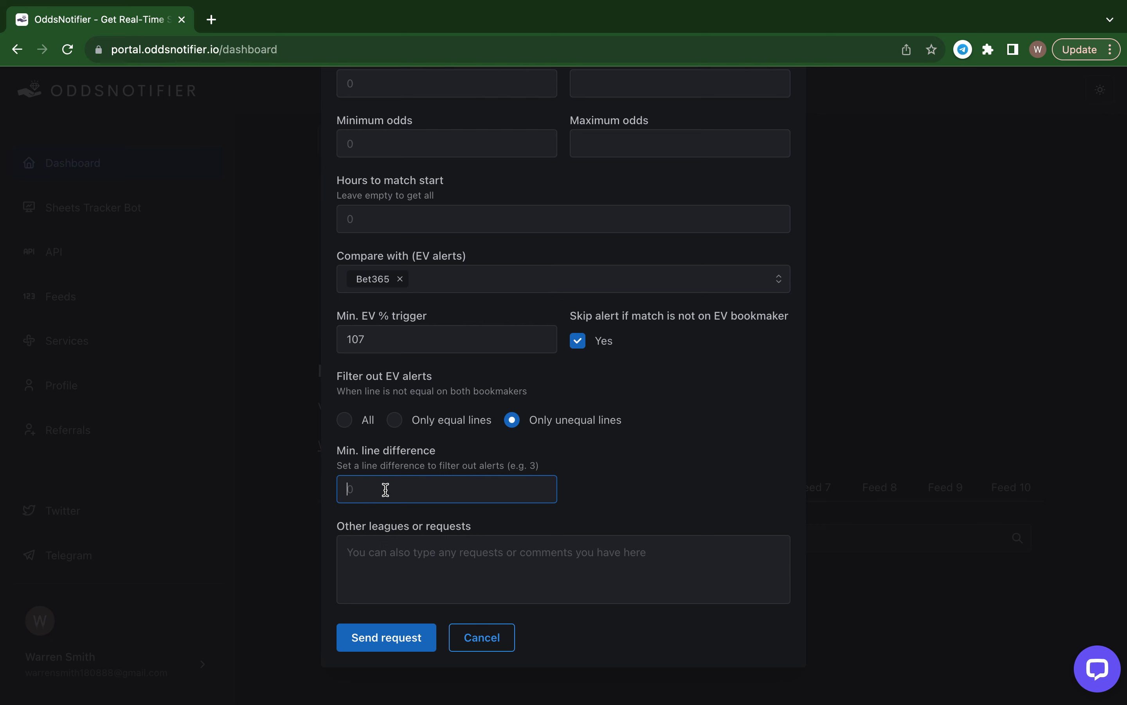
pyautogui.click(403, 566)
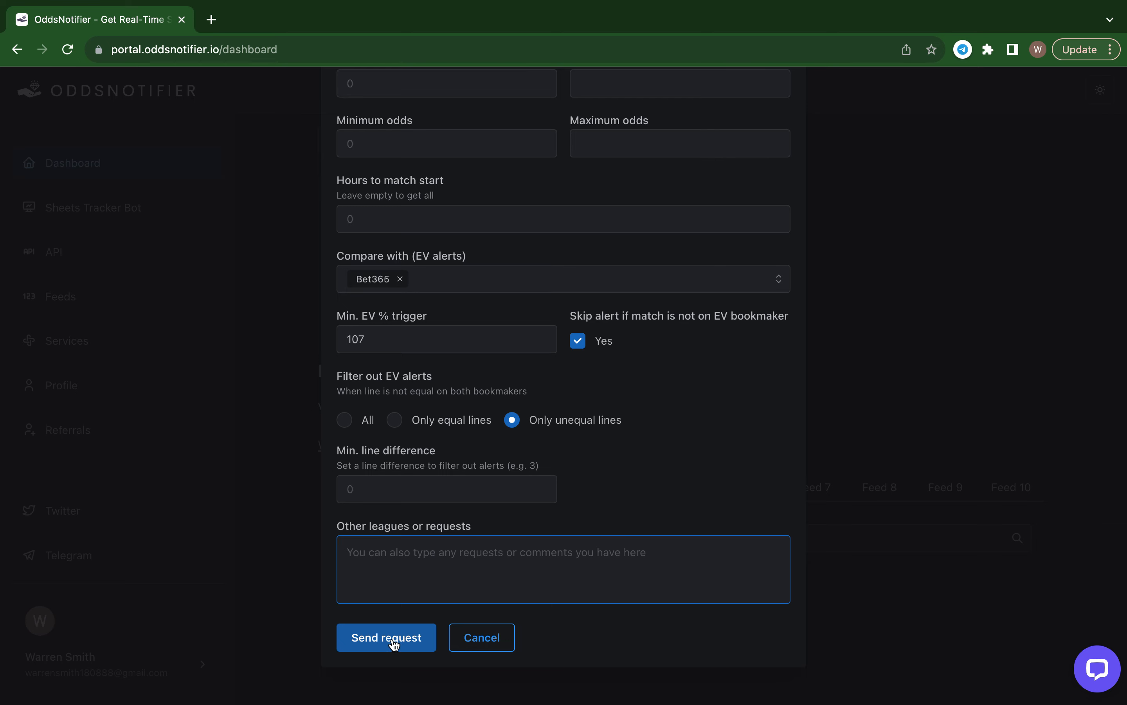
# Cancel the league request without sending it, and briefly show the list of submitted league requests before hiding it again
pyautogui.click(493, 639)
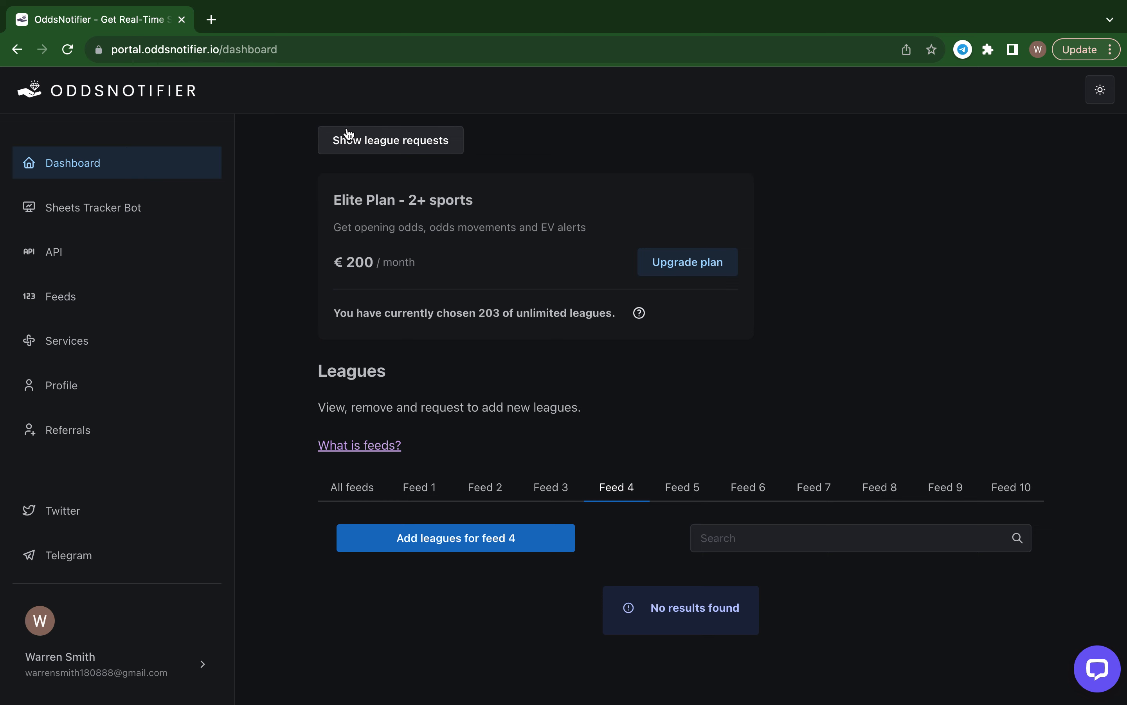
pyautogui.click(369, 145)
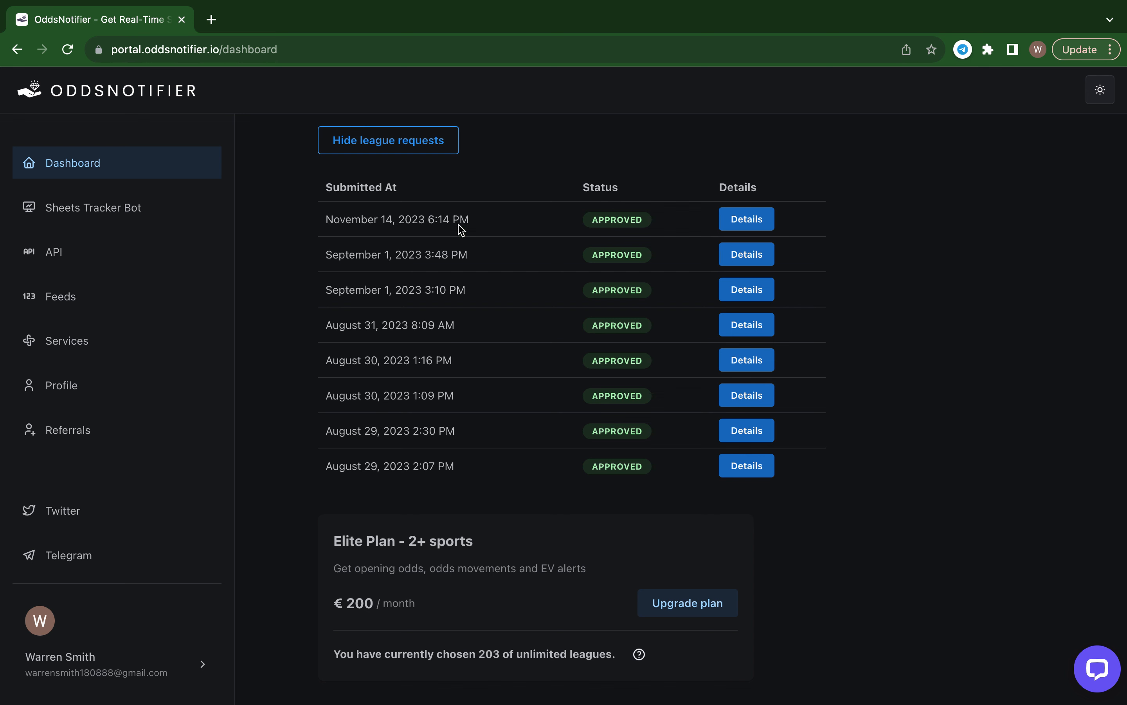
pyautogui.click(395, 146)
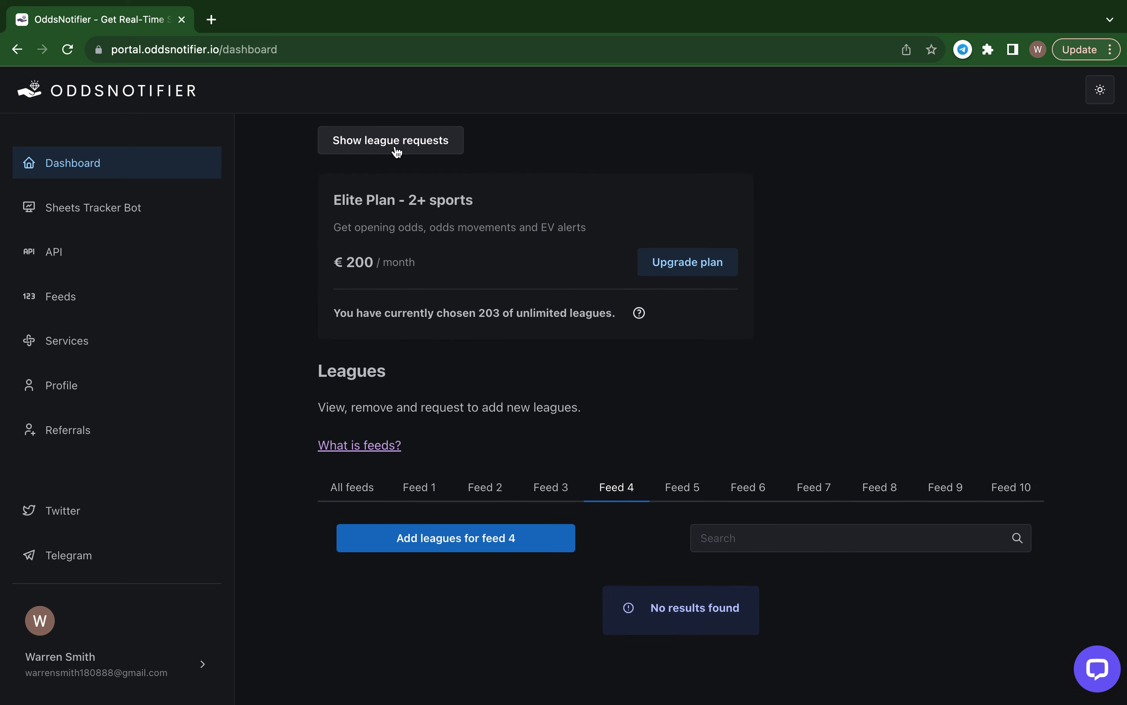